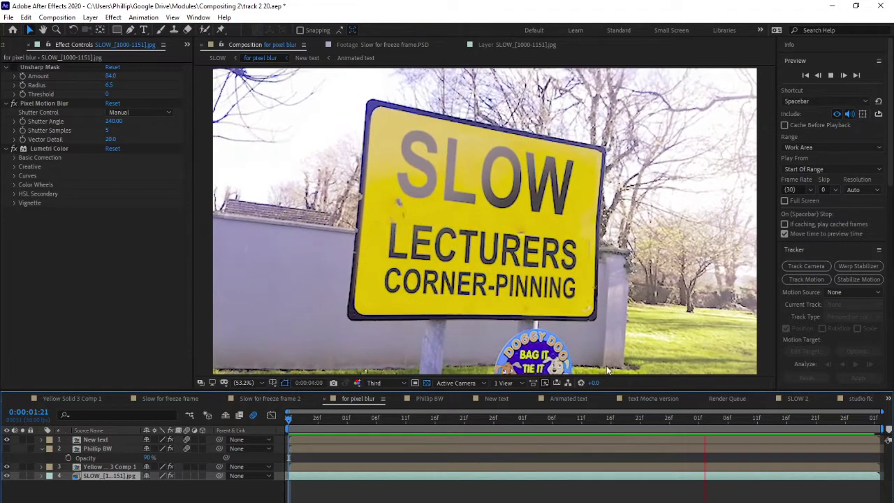
Stop playback, return to 0:00:01:21, and solo the SLOW footage layer, comparing it with the yellow patch layer soloed alongside
click(445, 330)
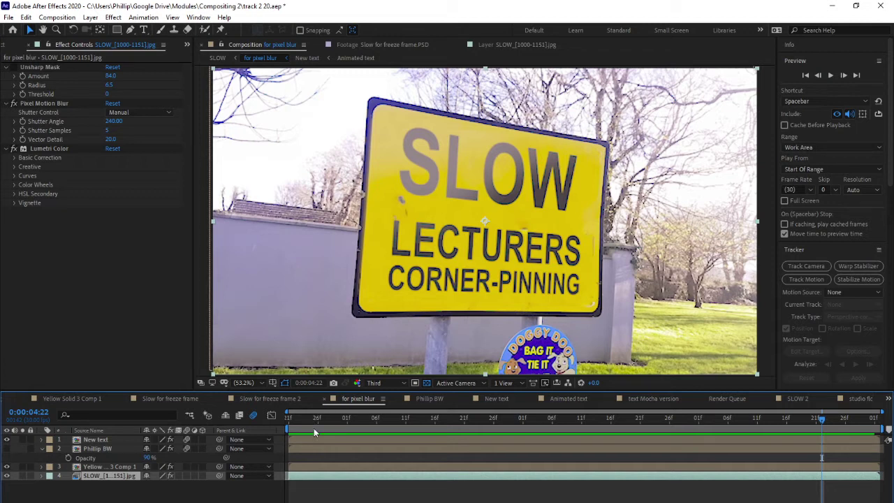
drag(308, 418, 291, 428)
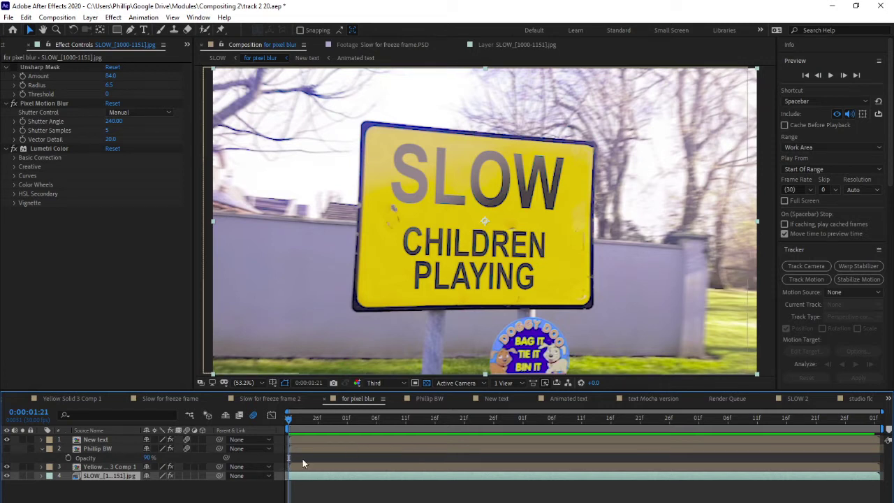
click(24, 476)
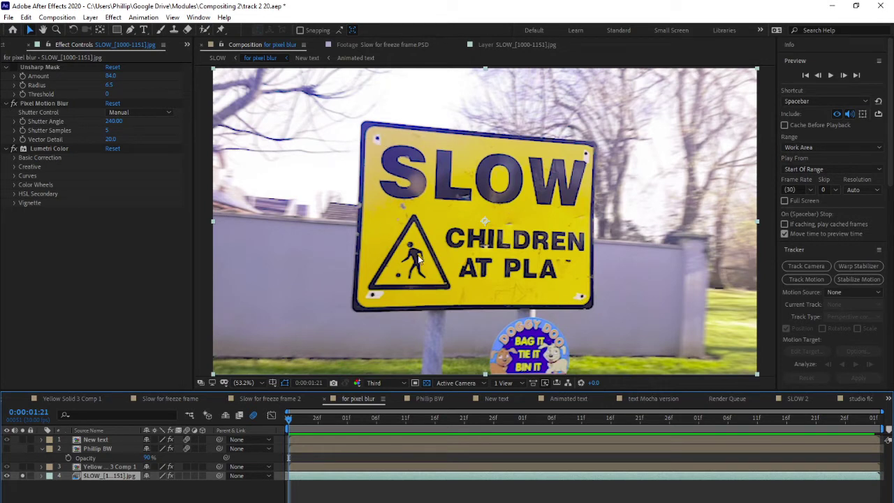
click(24, 466)
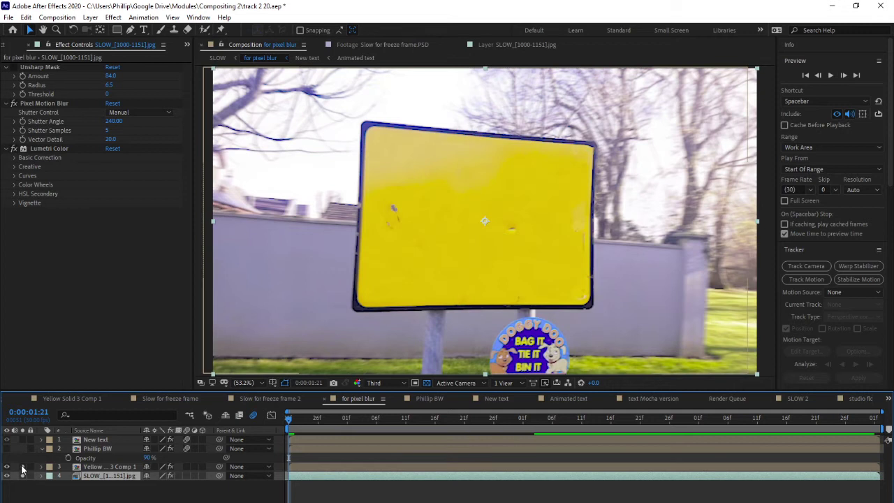
click(24, 466)
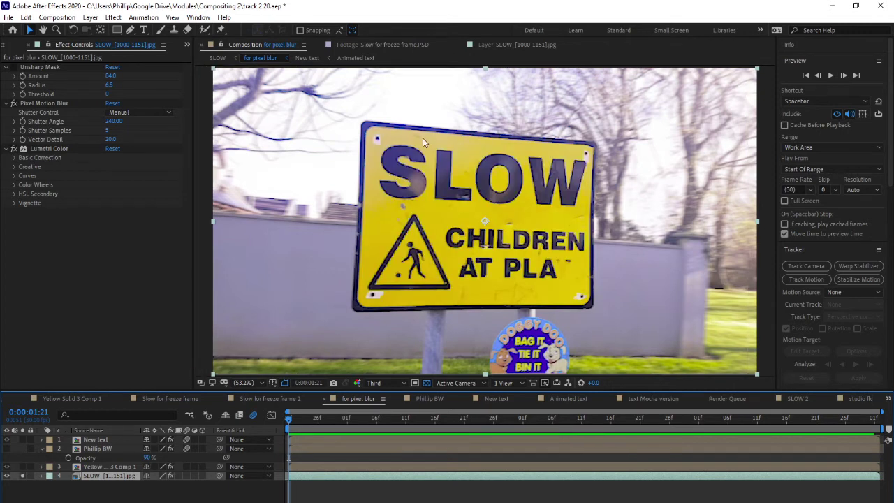
Switch off the Pixel Motion Blur effect on the SLOW footage and preview the clip from its first frame
click(14, 104)
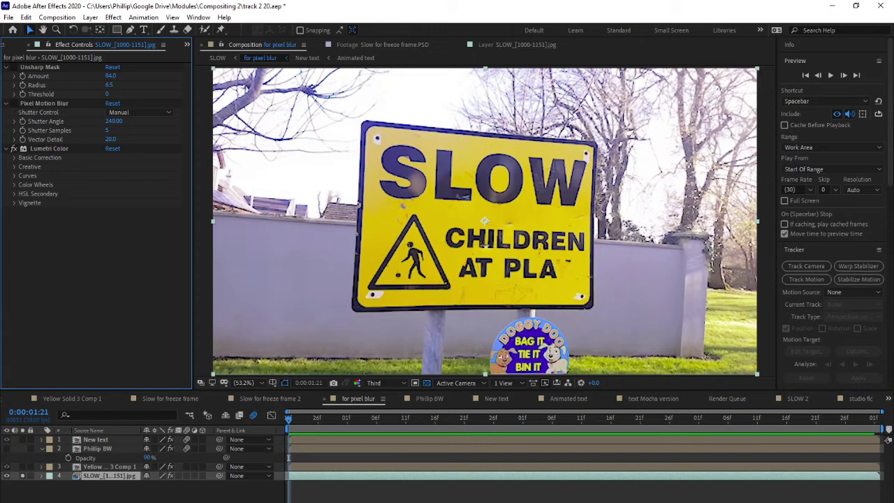
click(292, 423)
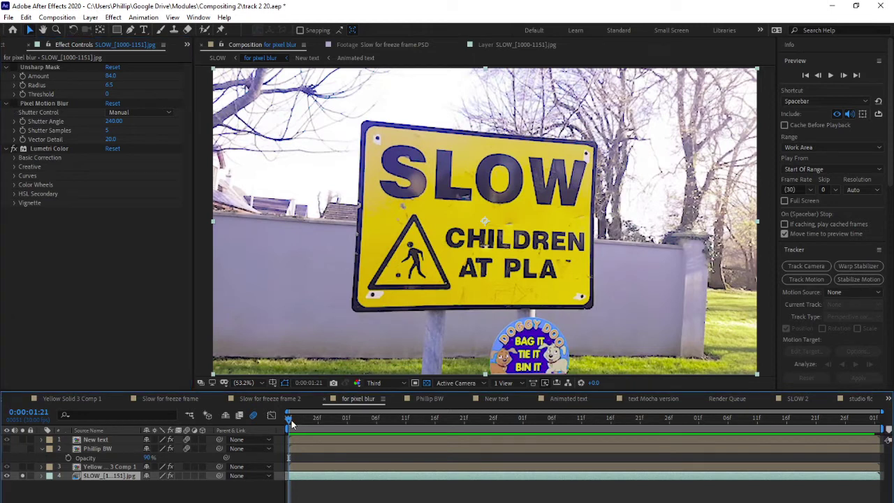
key(space)
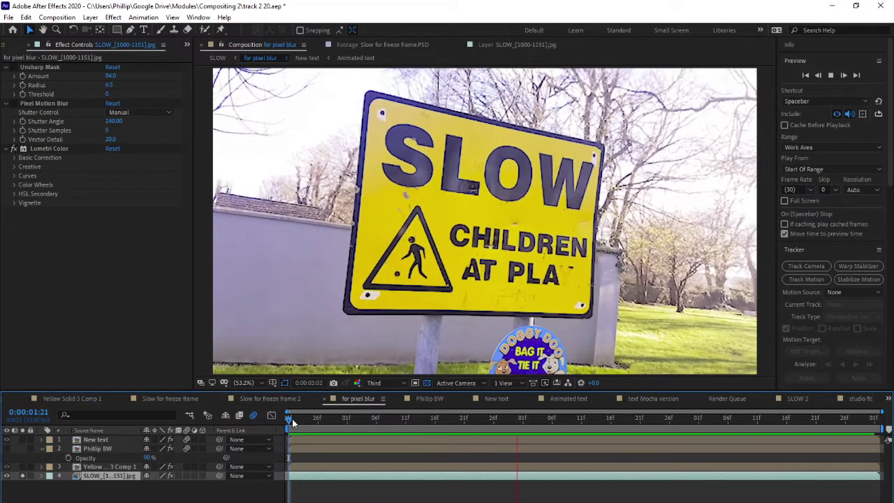
key(space)
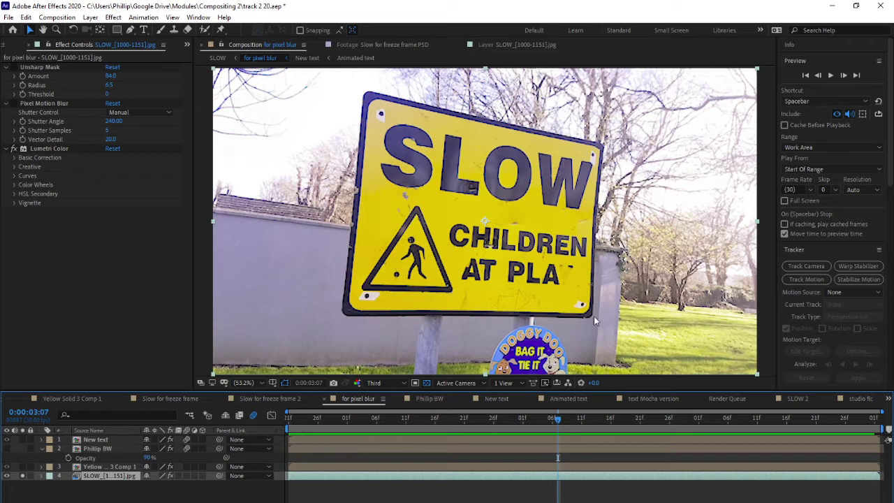
Check the sign's corners in the unblurred footage up to 0:00:02:16, then unsolo the SLOW footage layer
drag(556, 418, 415, 431)
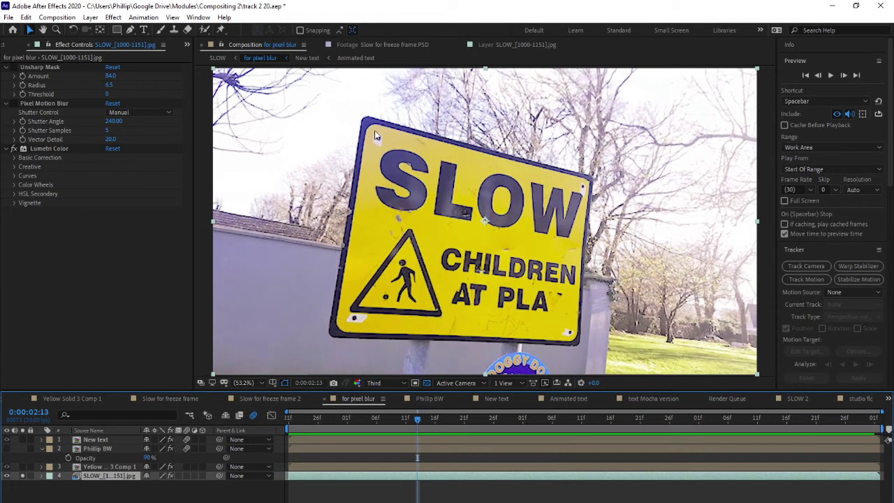
drag(415, 422, 434, 420)
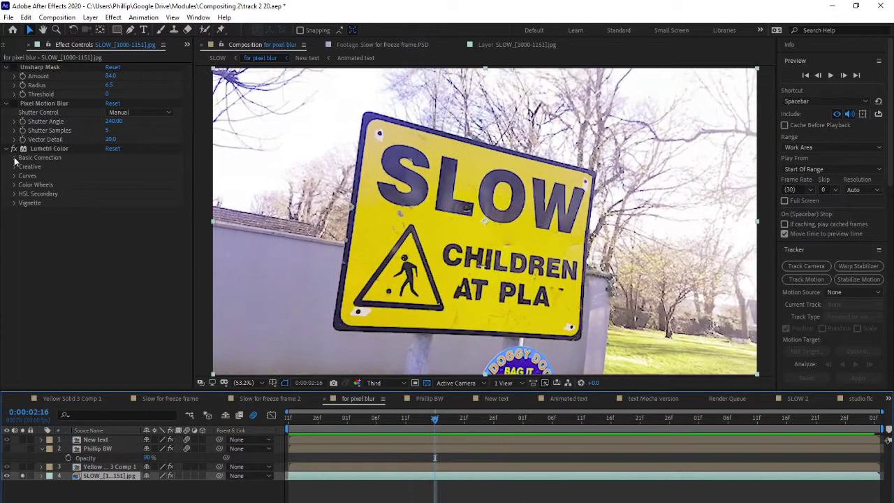
click(14, 105)
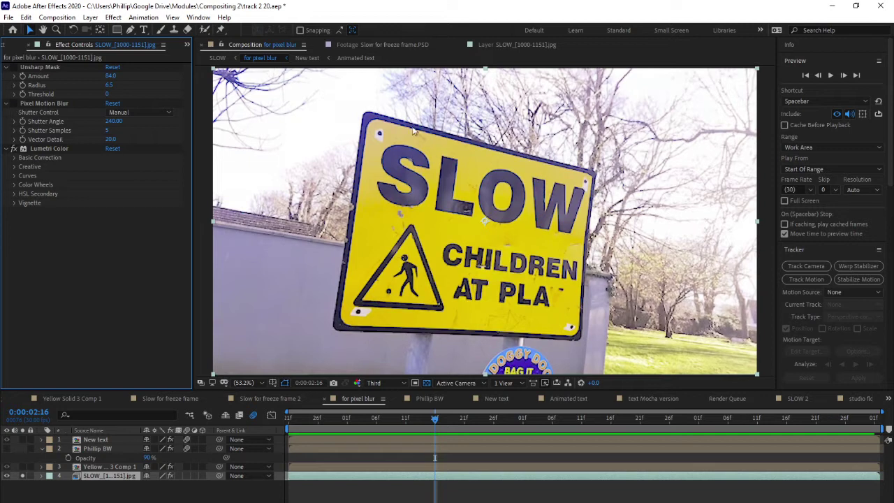
click(23, 475)
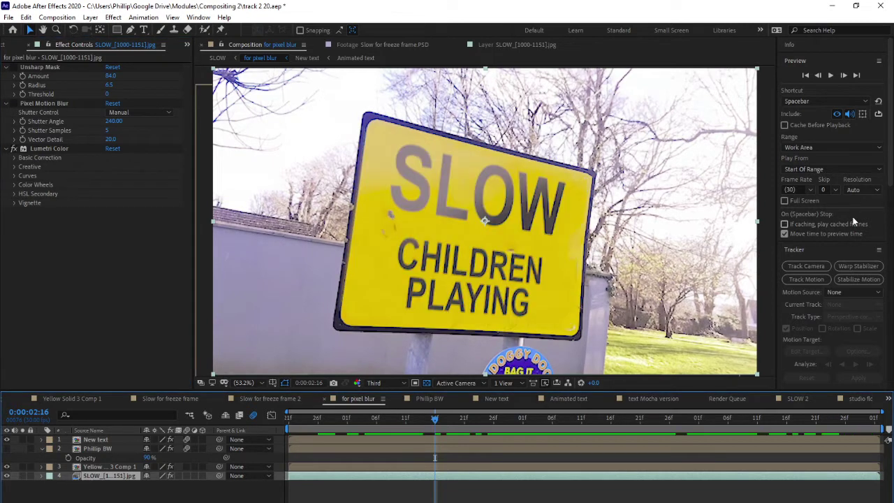
Load the SLOW footage as the tracker's motion source, examine the track points at the sign's corners, and return to the composition
click(842, 292)
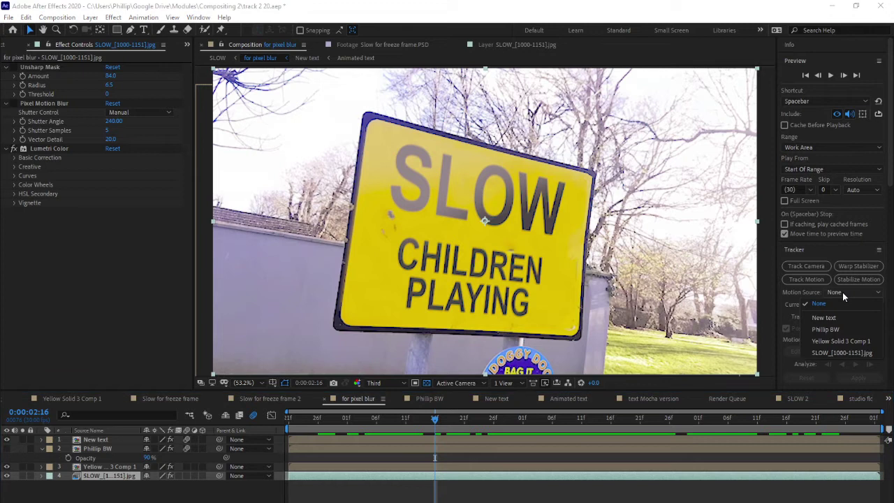
click(838, 347)
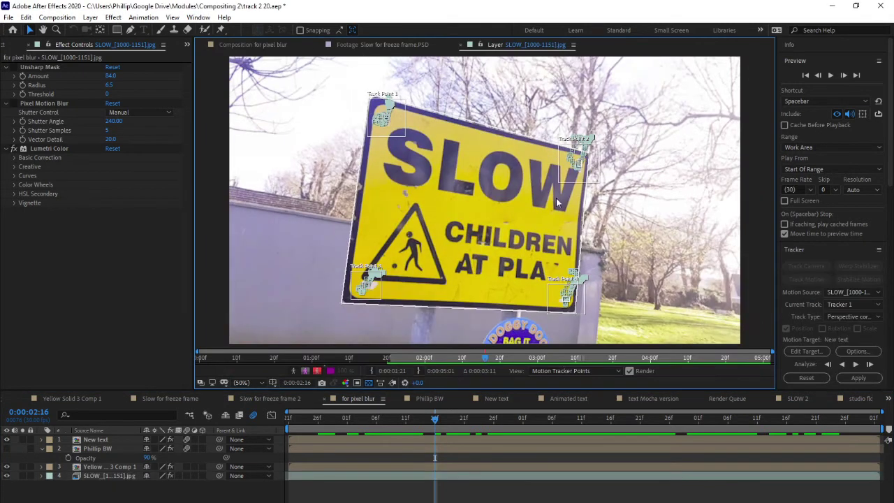
scroll(557, 202, up, 4)
drag(666, 115, 405, 220)
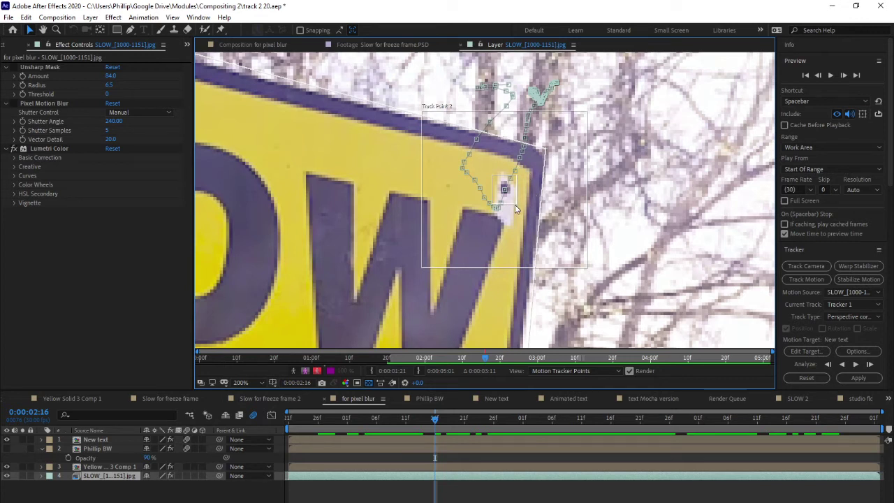
key(space)
drag(513, 203, 632, 244)
drag(422, 209, 656, 289)
drag(488, 189, 651, 178)
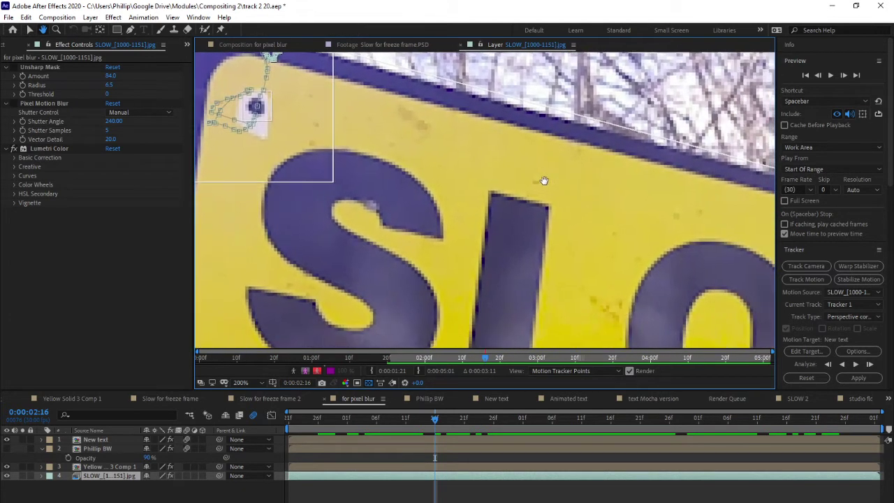
key(comma)
key(comma)
key(comma)
key(comma)
key(comma)
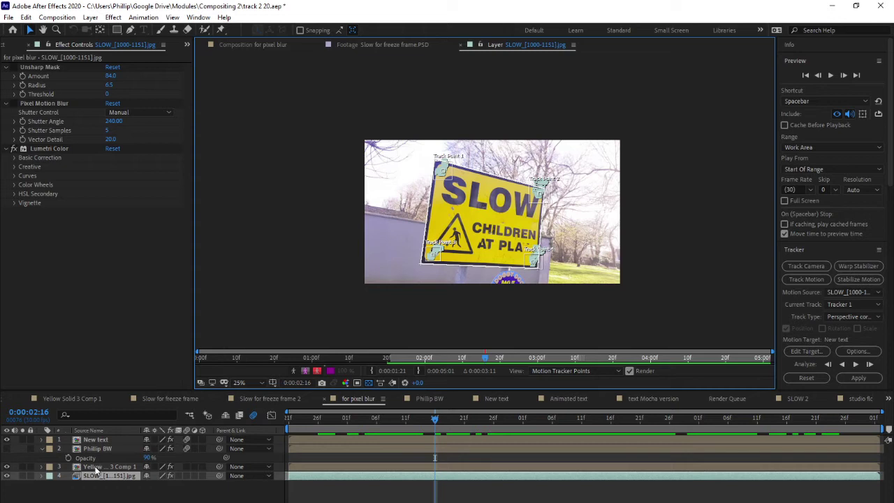
click(249, 44)
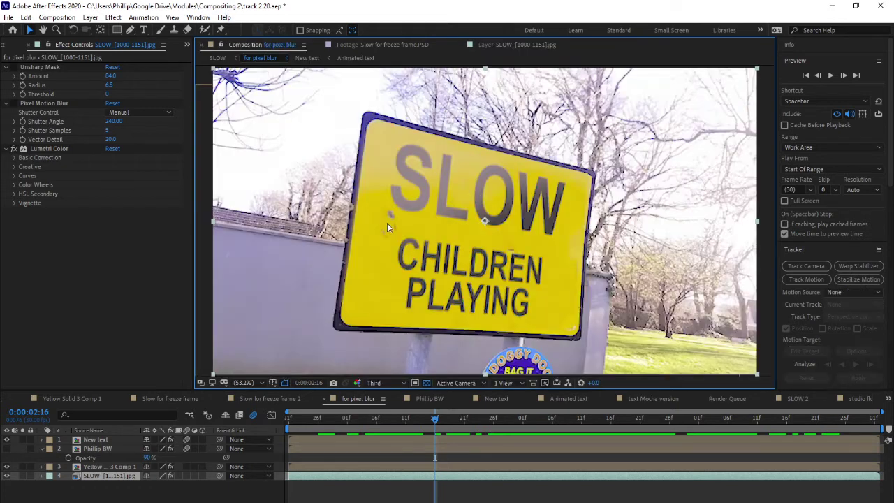
Hide the New text layer and examine the Corner Pin effect on the Yellow Solid 3 Comp 1 layer across several frames
click(6, 439)
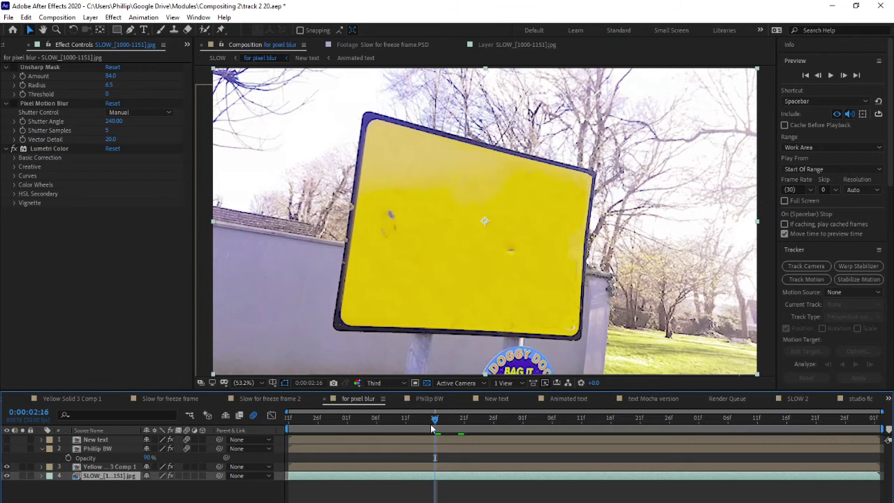
mouse_move(421, 421)
mouse_down()
mouse_move(347, 423)
mouse_move(435, 421)
mouse_up()
click(109, 466)
click(35, 68)
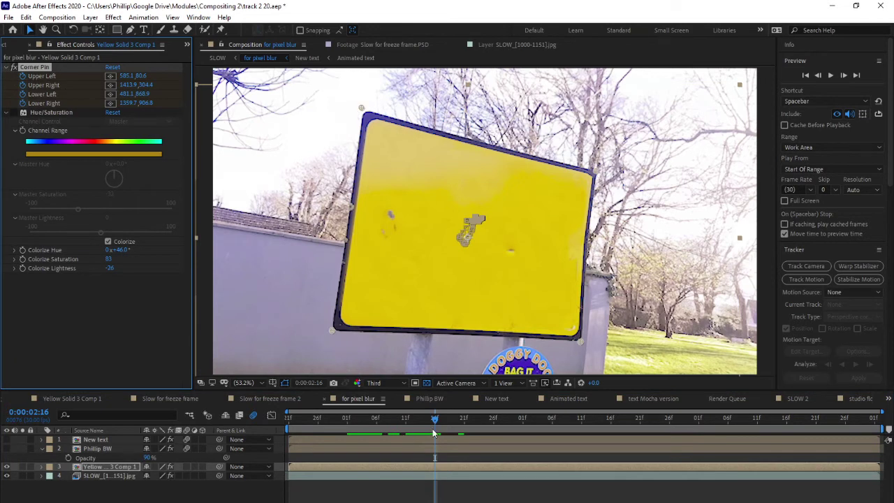
mouse_move(433, 430)
mouse_down()
mouse_move(456, 420)
mouse_move(418, 423)
mouse_up()
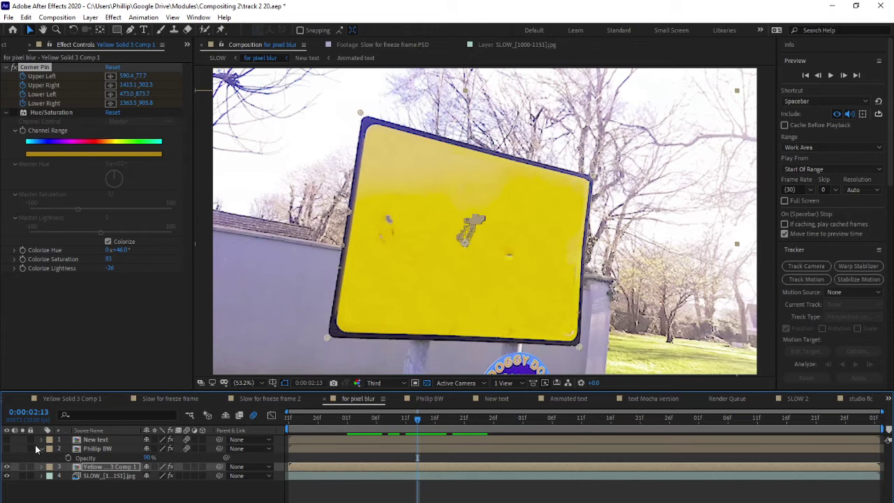
Set Mask 1 to None inside Yellow Solid 3 Comp 1 and check the unmasked patch in the for pixel blur composition
double_click(79, 466)
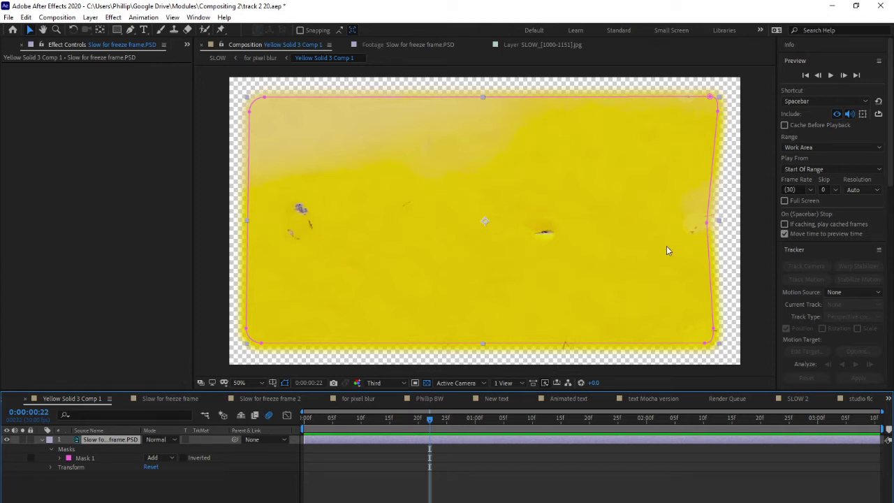
click(166, 458)
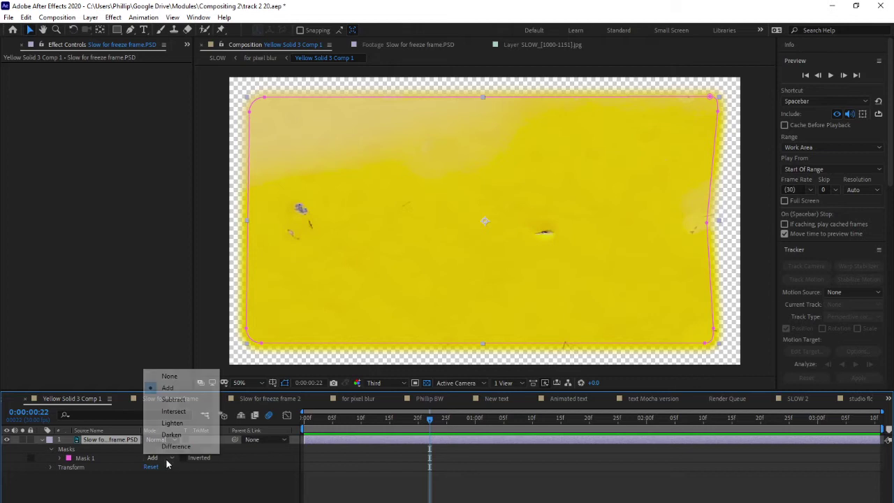
click(169, 377)
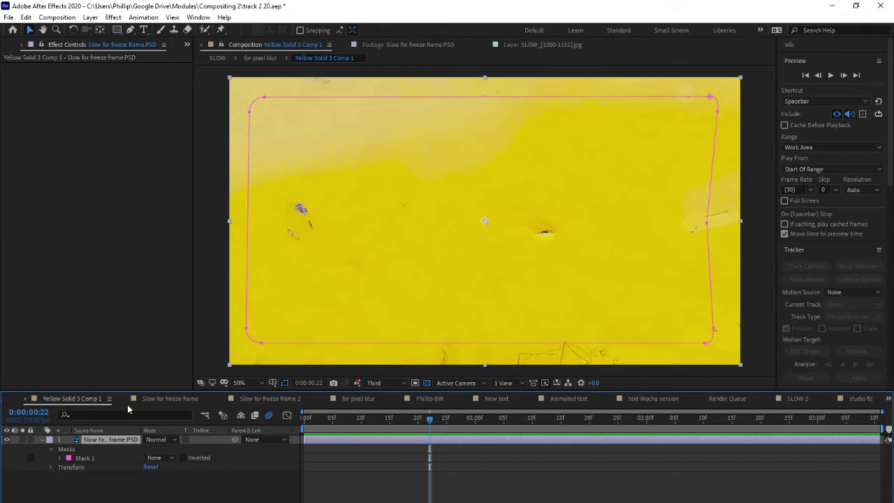
click(205, 415)
click(156, 413)
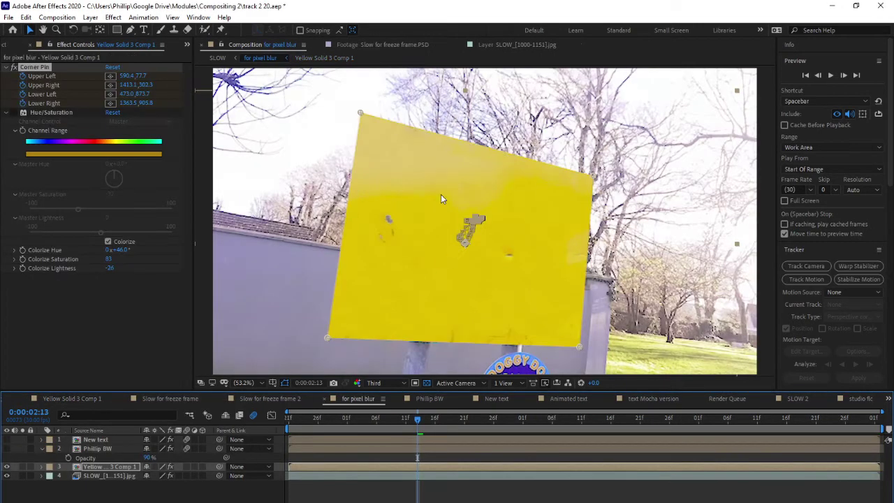
drag(361, 418, 534, 423)
Set Mask 1 in Yellow Solid 3 Comp 1 back to Add and return to the for pixel blur composition
double_click(77, 468)
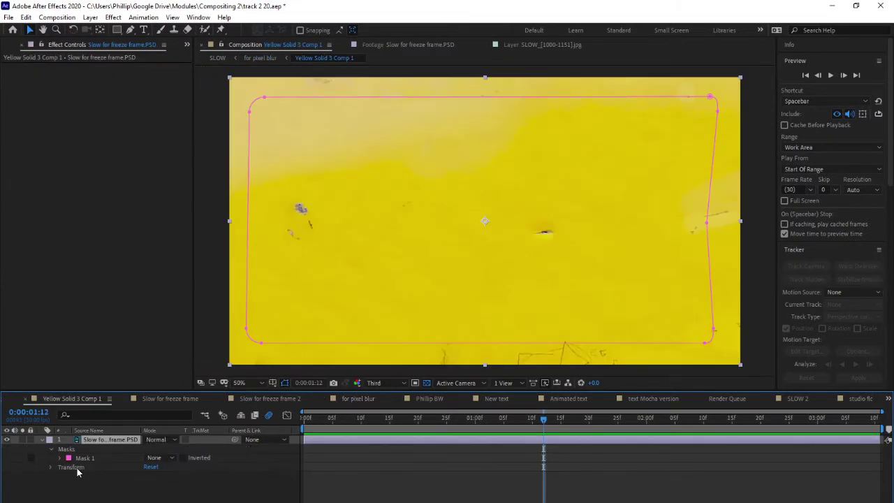
click(167, 458)
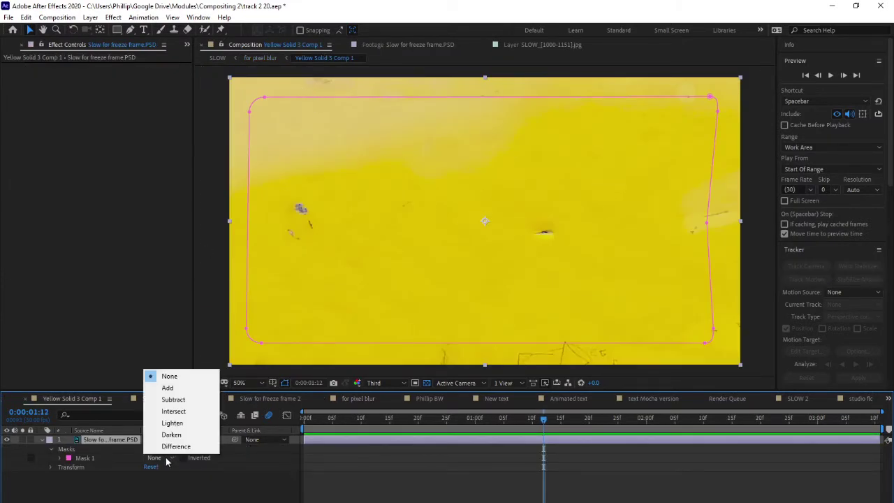
click(169, 388)
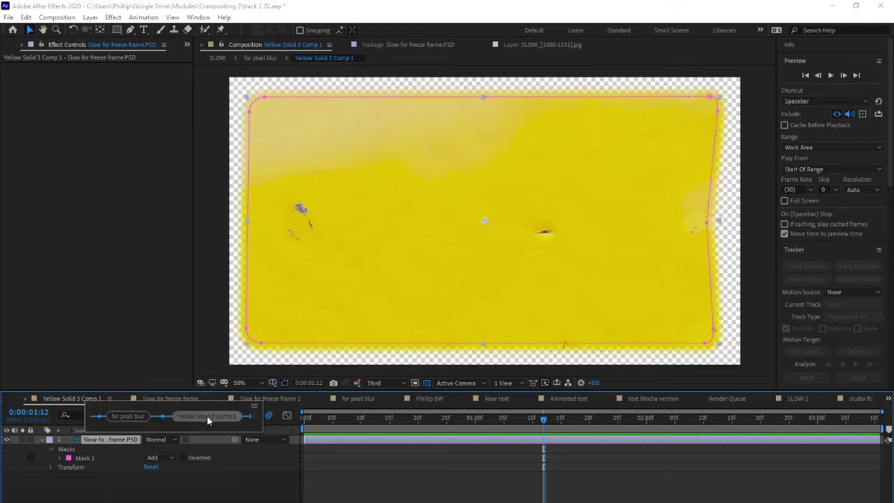
click(357, 398)
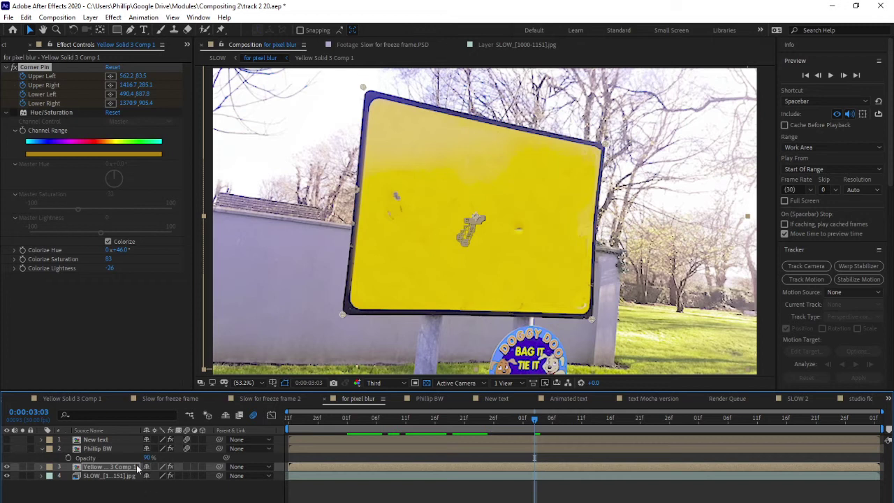
Solo the Yellow Solid 3 Comp 1 layer and scrub through the timeline to check its tracked motion
click(22, 466)
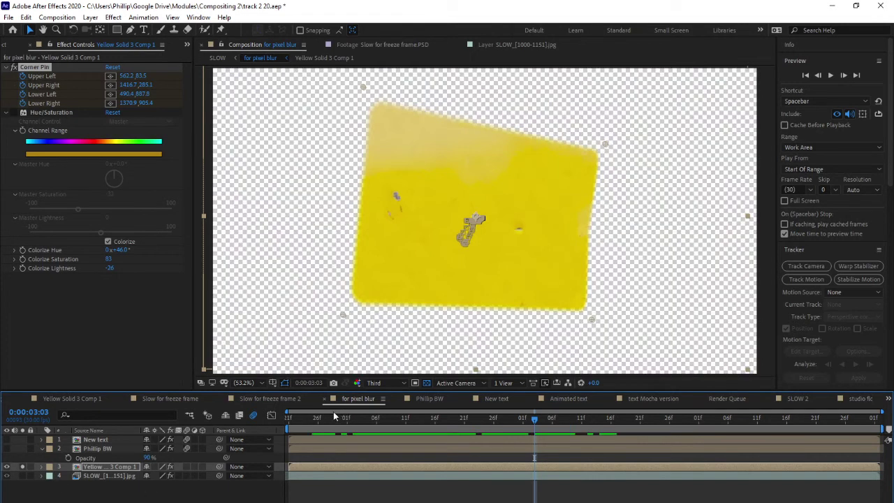
click(388, 418)
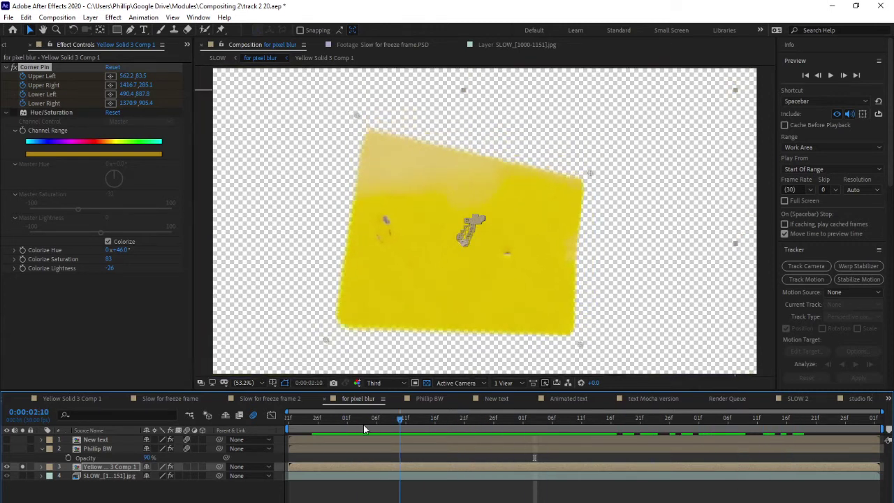
drag(617, 419, 568, 417)
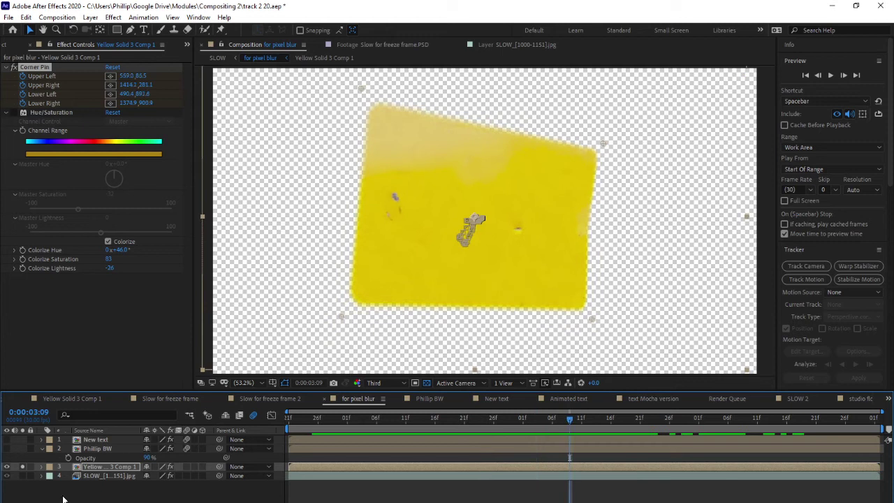
Unsolo the yellow patch layer, solo the SLOW footage layer instead, and return to its first frame at 0:00:01:21
click(23, 466)
click(23, 476)
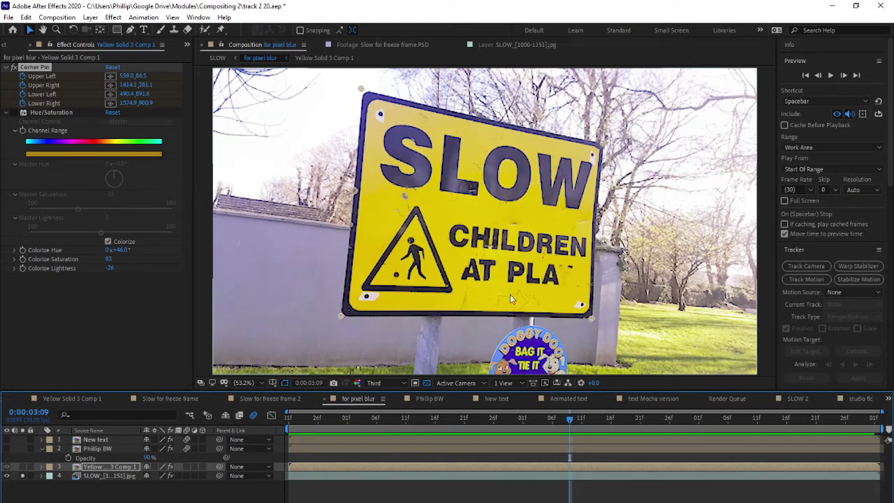
drag(569, 417, 255, 419)
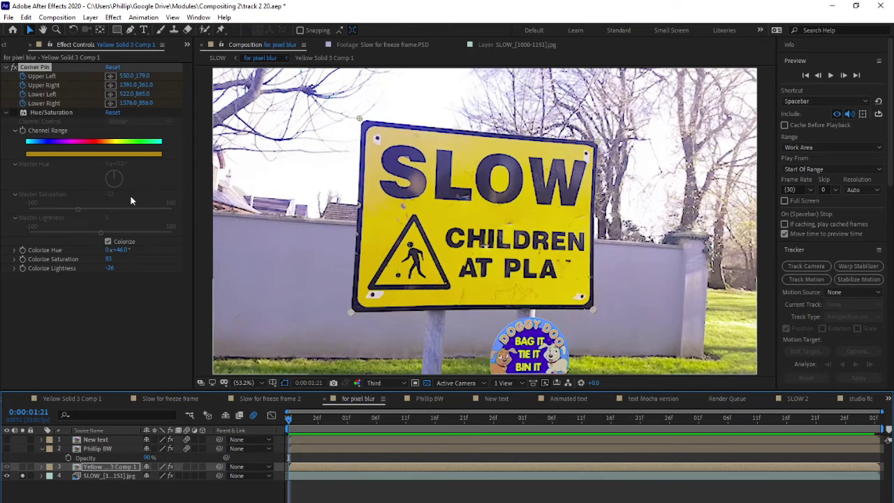
Bring up the Save Frame As options for the for pixel blur composition and switch to SLOW (starter file).psd in Photoshop
click(57, 18)
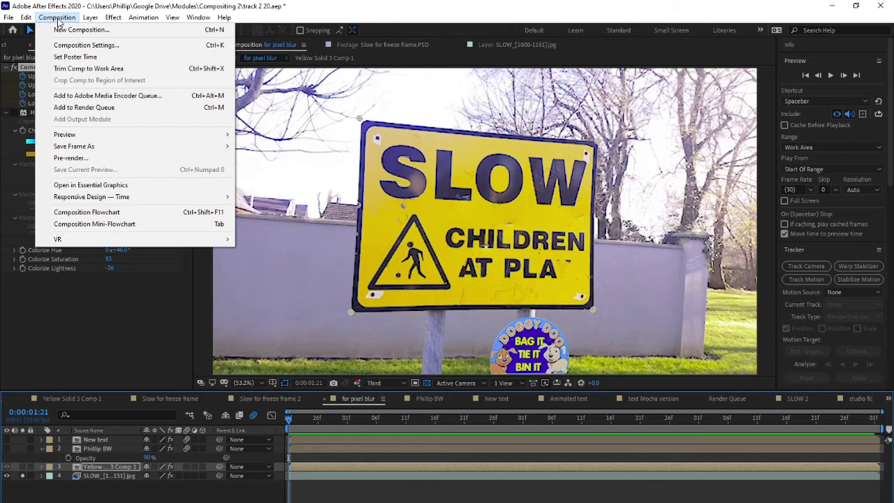
mouse_move(81, 148)
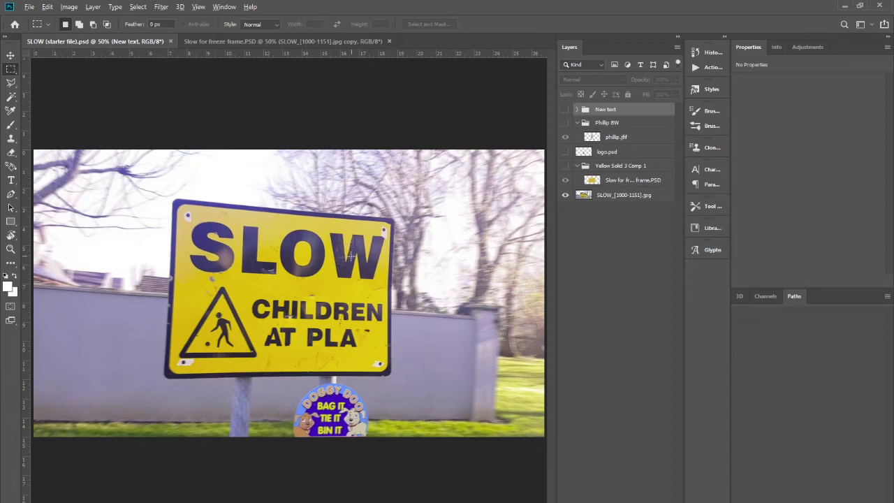
scroll(351, 256, down, 1)
scroll(354, 258, down, 1)
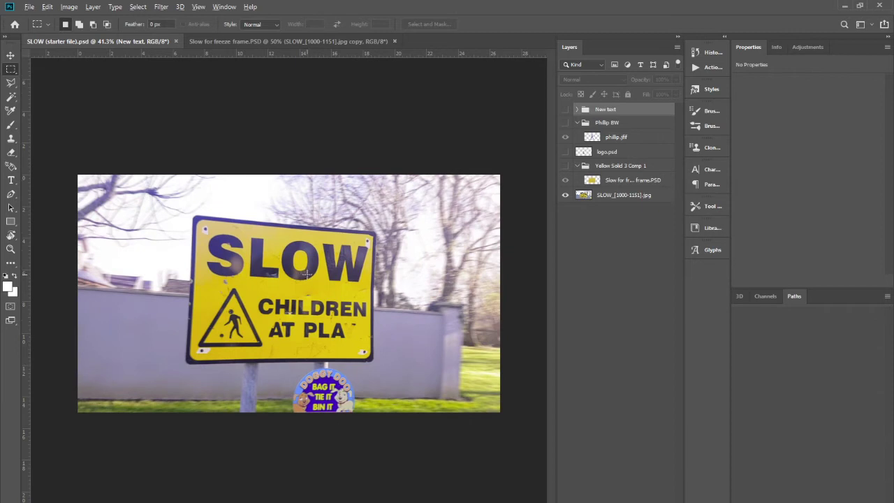
scroll(305, 274, down, 4)
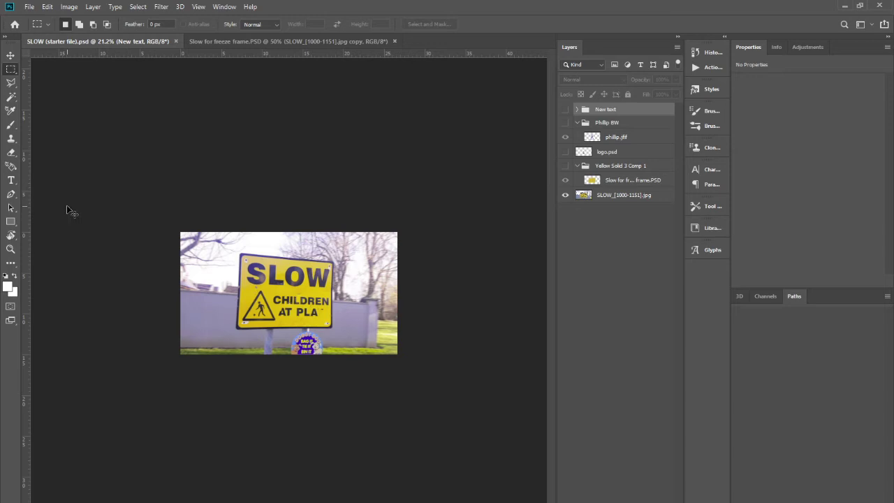
Delete every layer and group above SLOW_[1000-1151].jpg, leaving only the footage frame in the document
key(ctrl+t)
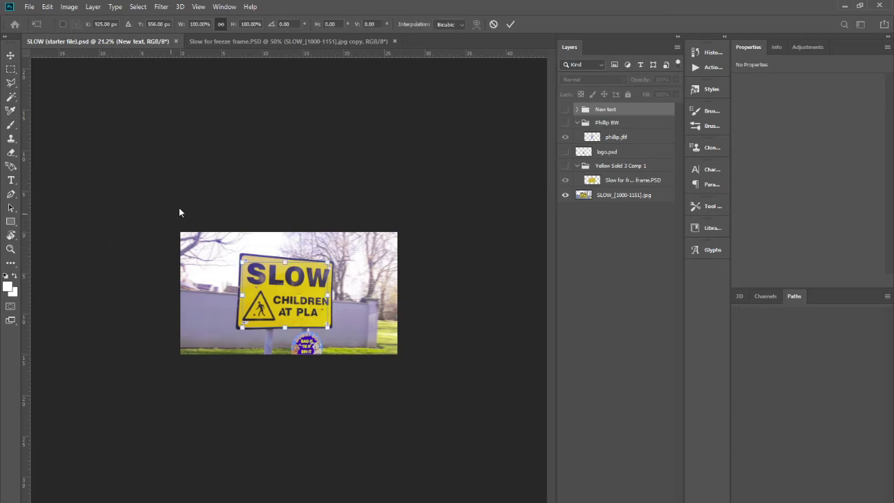
click(611, 213)
click(605, 111)
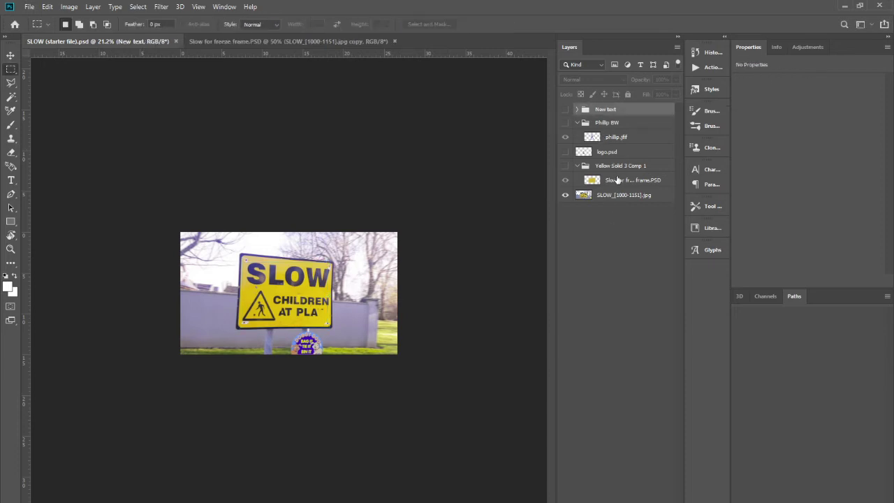
shift+click(617, 180)
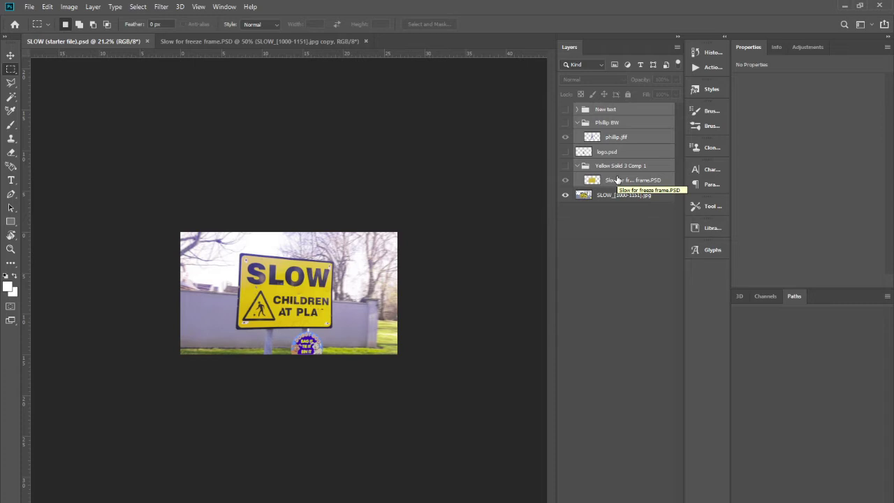
key(Delete)
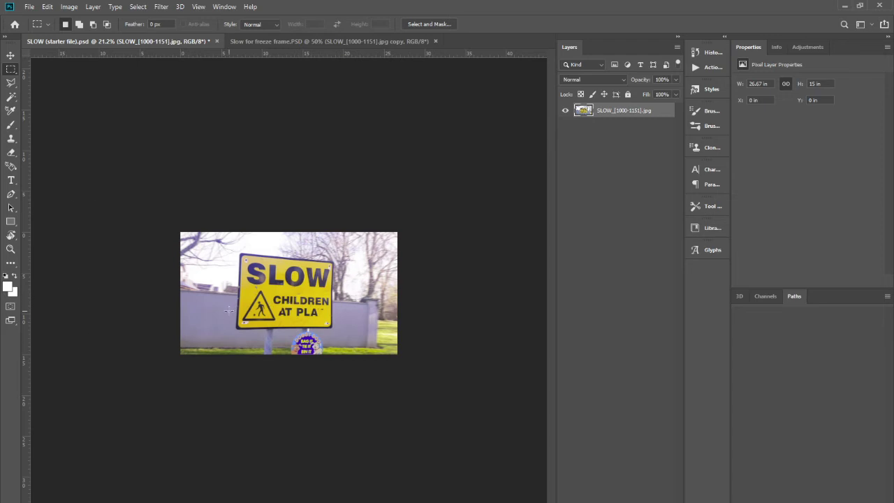
Start distorting the SLOW_[1000-1151].jpg layer by pulling both upper corners far outside the canvas
key(ctrl+t)
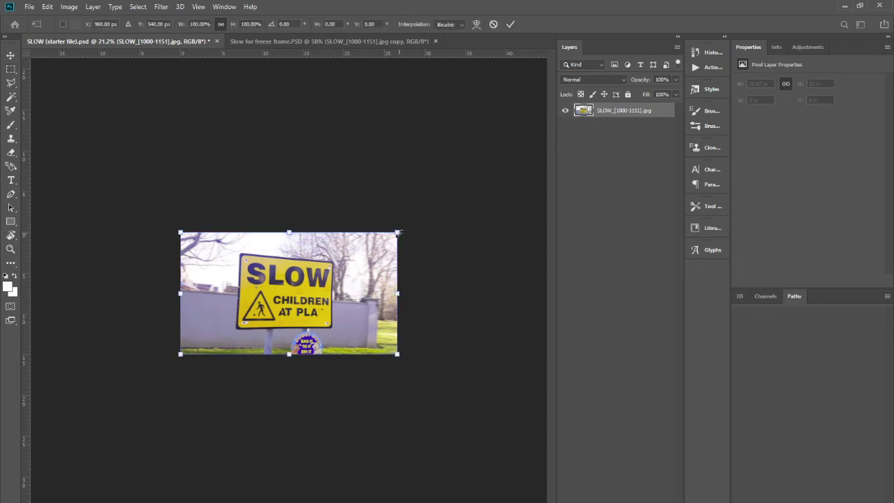
drag(397, 233, 719, 89)
drag(180, 233, 2, 157)
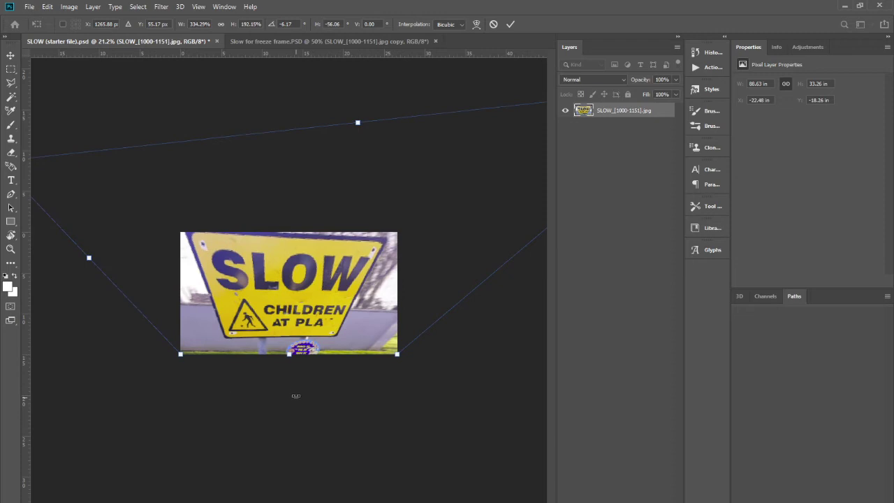
key(ctrl+minus)
key(ctrl+minus)
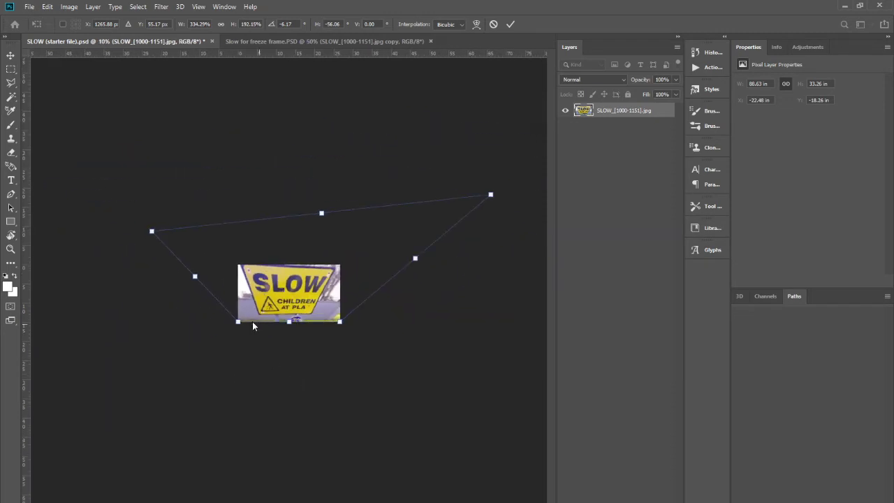
Pull the frame's lower corners and side edges outward until the yellow sign face covers the canvas
drag(236, 321, 225, 354)
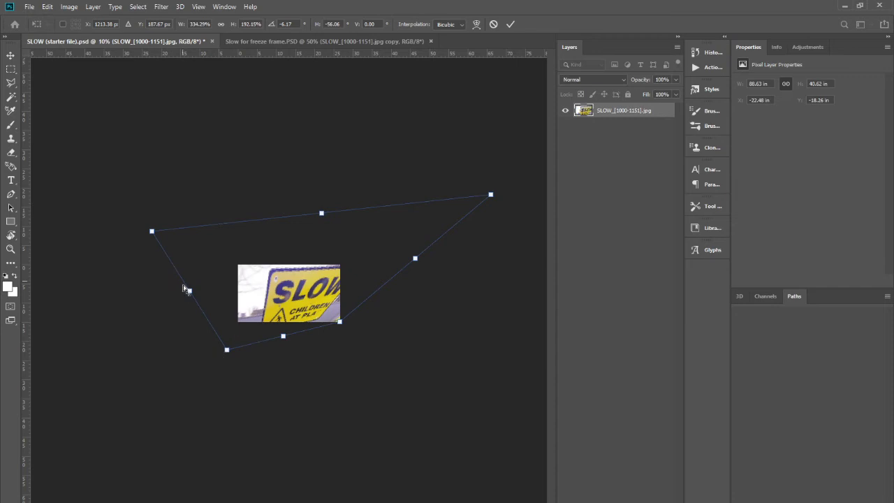
drag(186, 290, 148, 286)
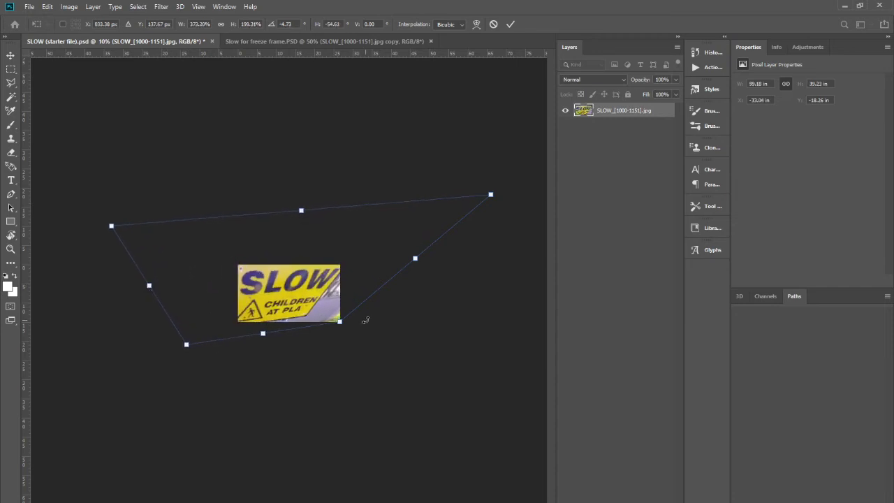
drag(340, 326, 373, 338)
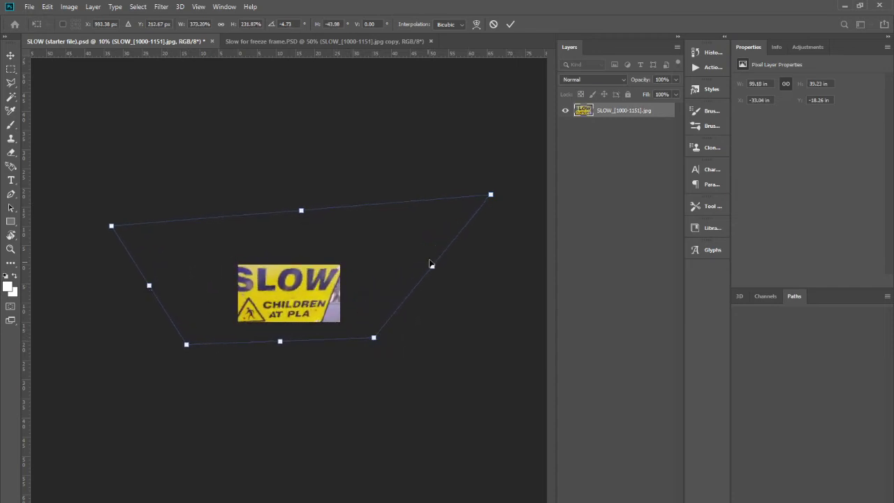
drag(433, 267, 446, 265)
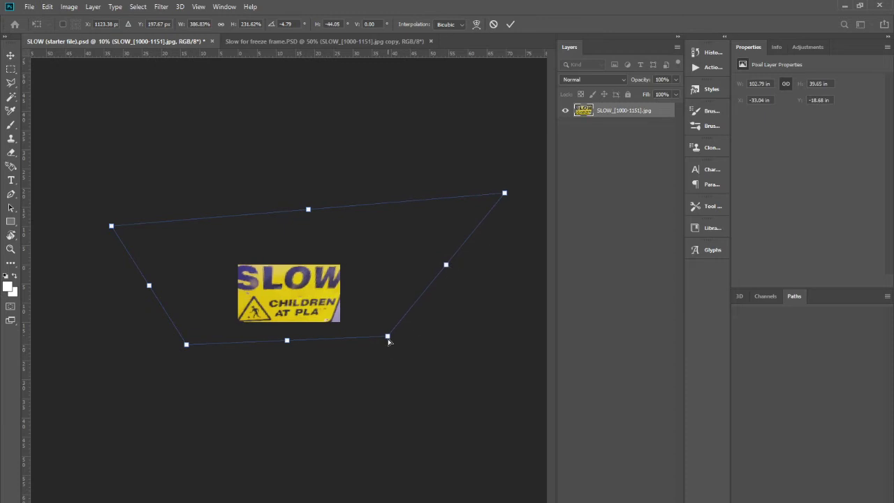
drag(389, 341, 426, 357)
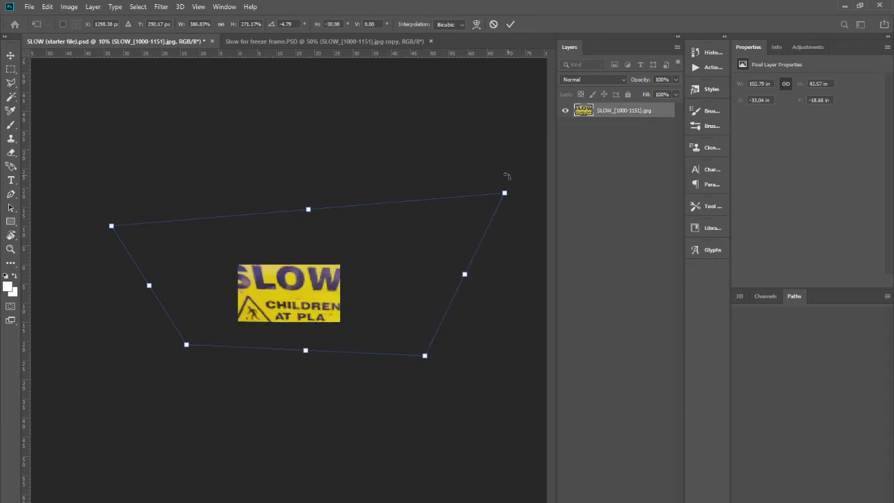
Bring the upper corners inward and readjust both lower corners to square up the sign's perspective on the canvas
drag(506, 194, 455, 215)
drag(425, 355, 409, 344)
drag(186, 346, 197, 342)
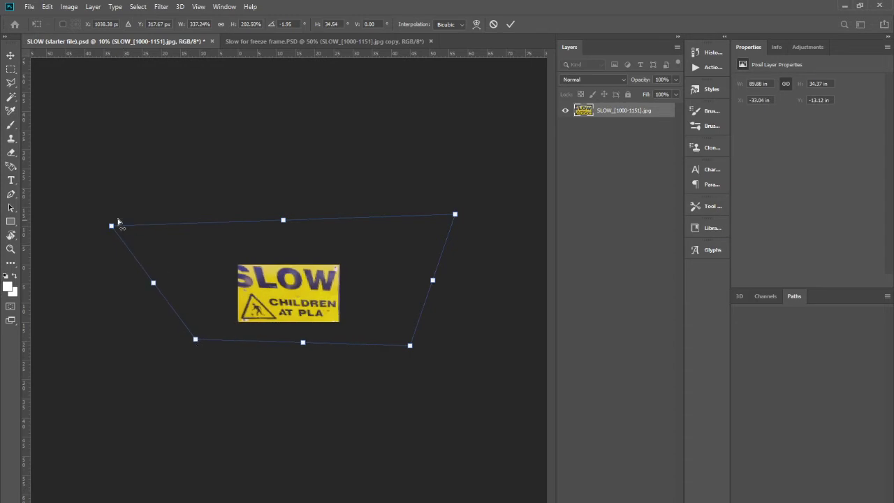
drag(113, 226, 163, 238)
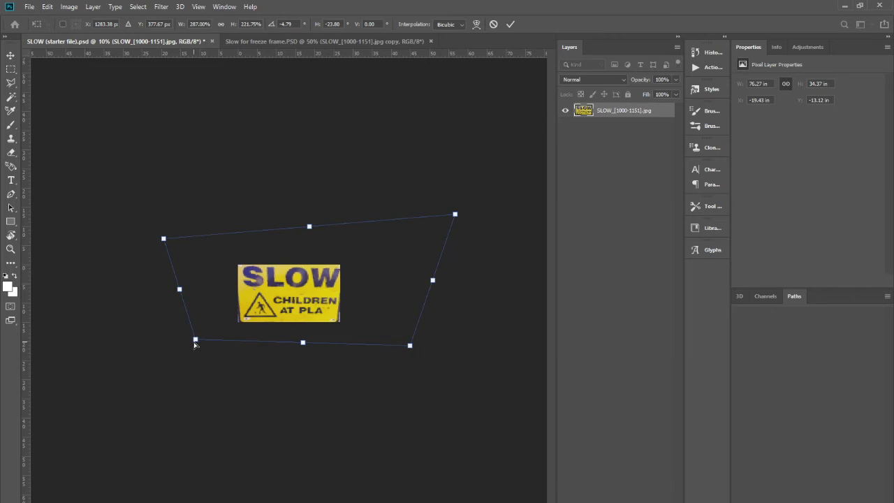
drag(195, 343, 190, 343)
drag(411, 346, 423, 350)
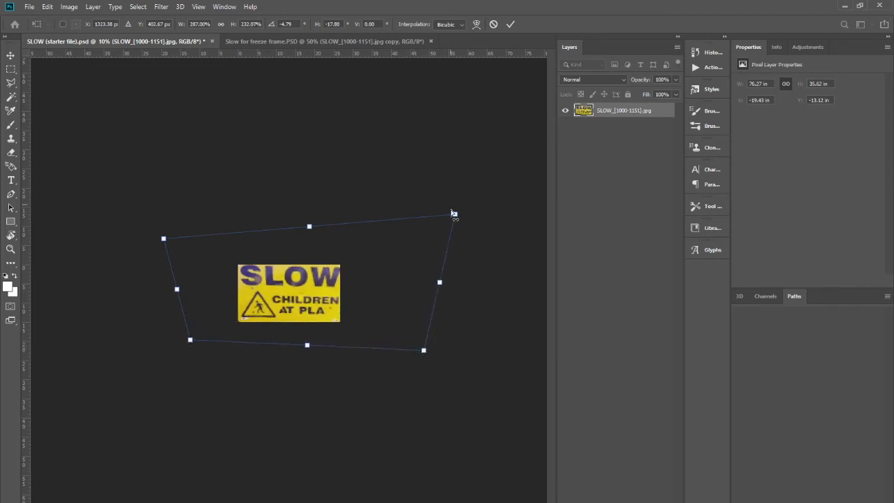
Fine-tune the upper corners and right edge so the sign face fits the canvas, and apply the distortion
drag(457, 219, 432, 231)
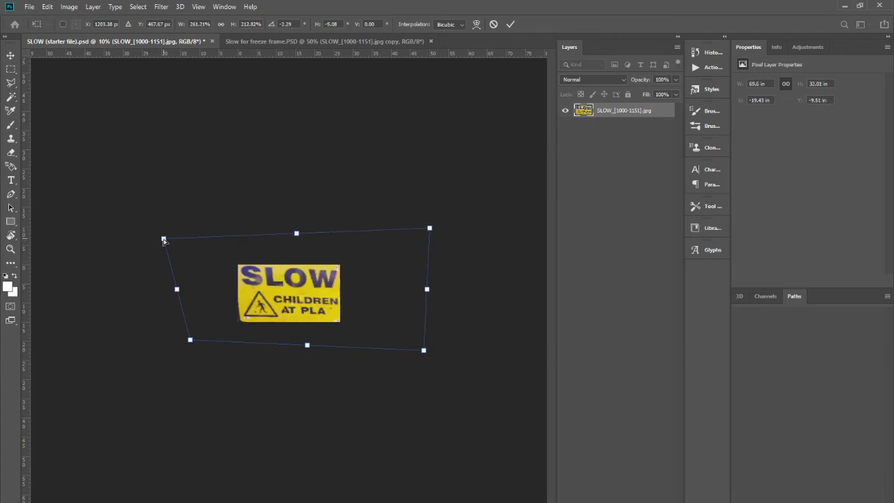
mouse_move(163, 240)
mouse_down()
mouse_move(178, 250)
mouse_move(168, 245)
mouse_up()
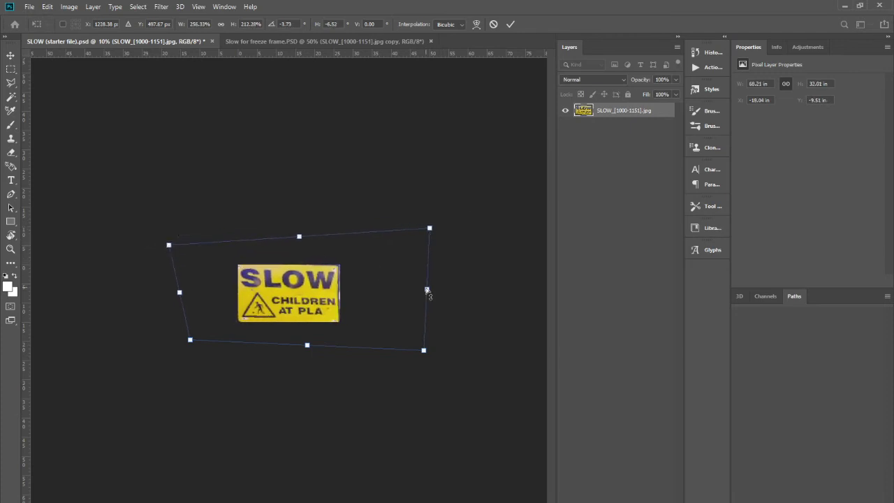
drag(428, 291, 430, 286)
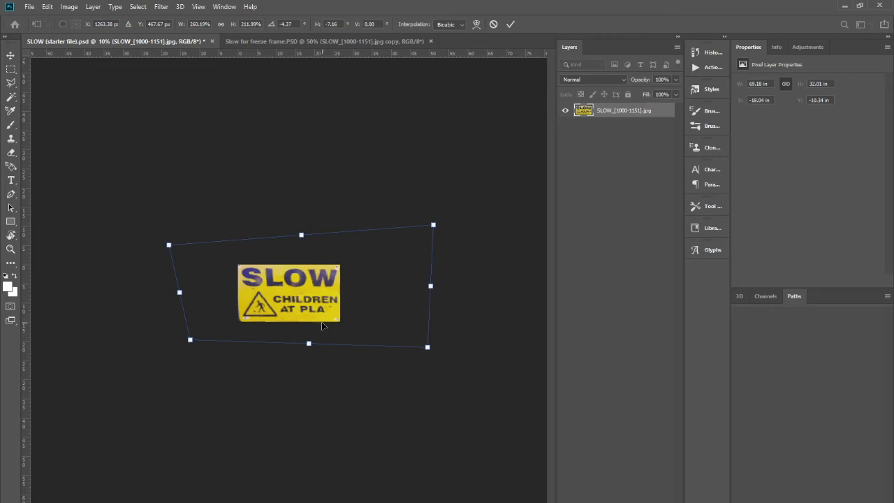
key(m)
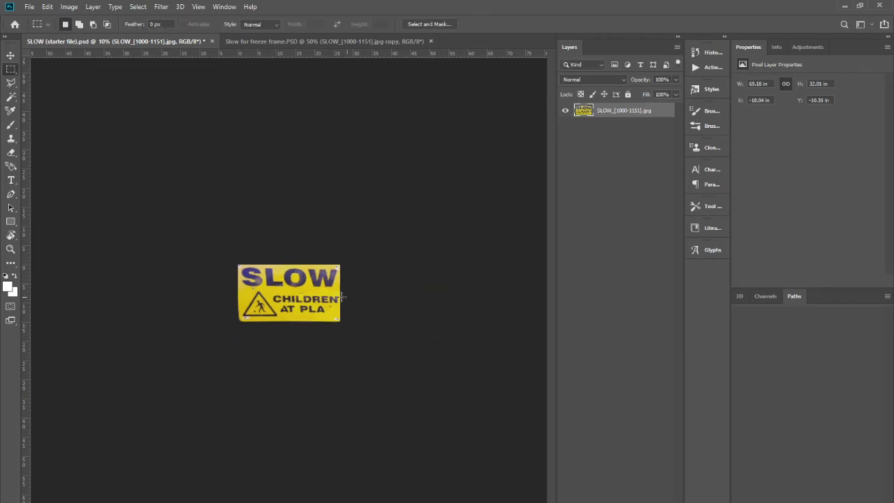
Clone clean yellow over the lower edge of the L in SLOW with the Clone Stamp, and duplicate the layer
scroll(270, 303, up, 5)
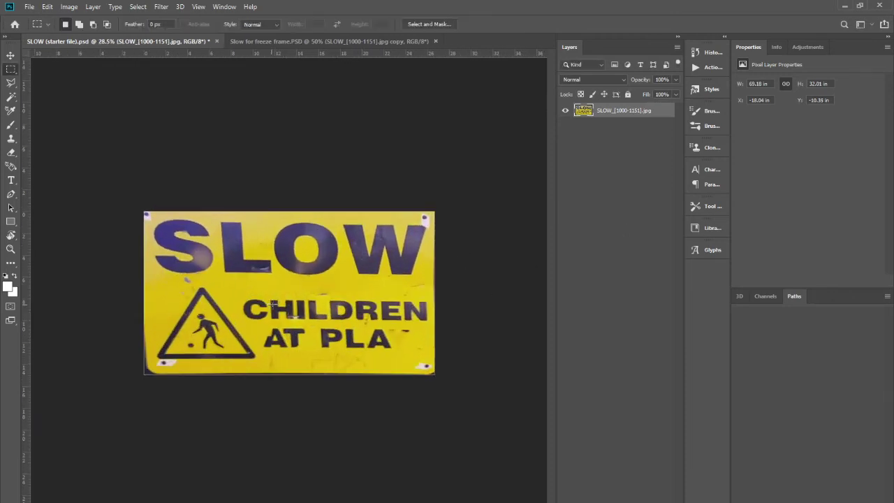
click(11, 138)
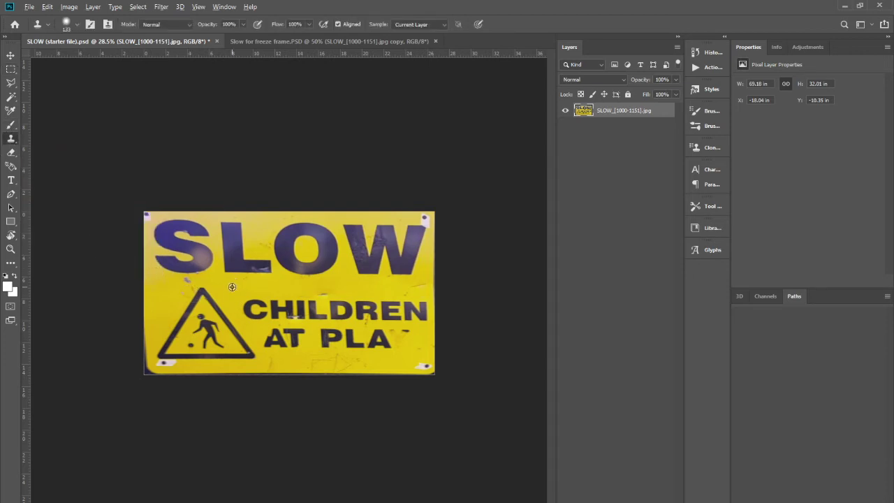
mouse_move(232, 287)
mouse_down()
mouse_move(234, 271)
mouse_move(264, 274)
mouse_move(291, 291)
mouse_move(291, 274)
mouse_move(301, 271)
mouse_up()
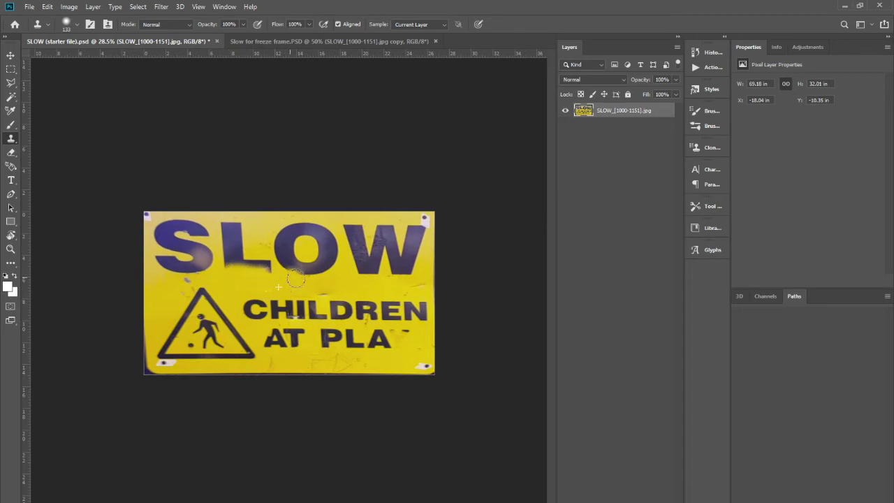
drag(634, 116, 663, 496)
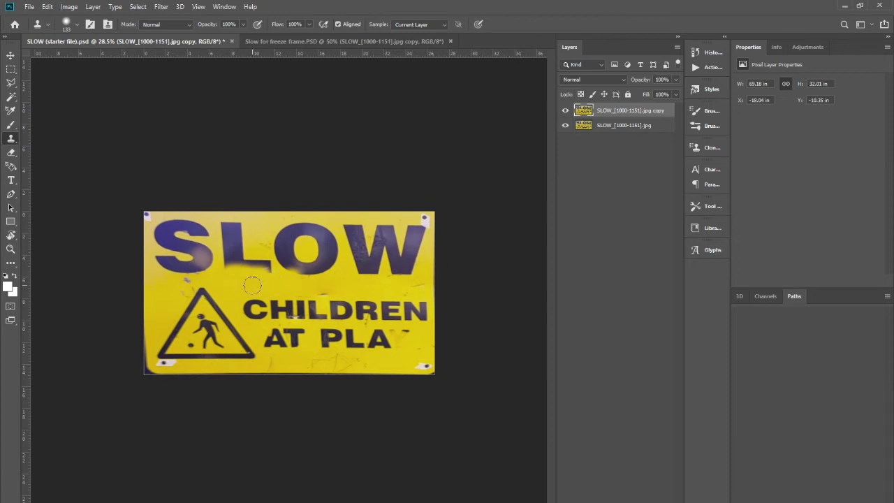
On the copied layer, clone yellow over the bottoms of the O and W, undoing the stray text fragment beside CHILDREN
drag(284, 279, 368, 276)
alt+click(355, 286)
mouse_move(348, 260)
mouse_down()
mouse_move(401, 268)
mouse_move(393, 277)
mouse_move(423, 286)
mouse_up()
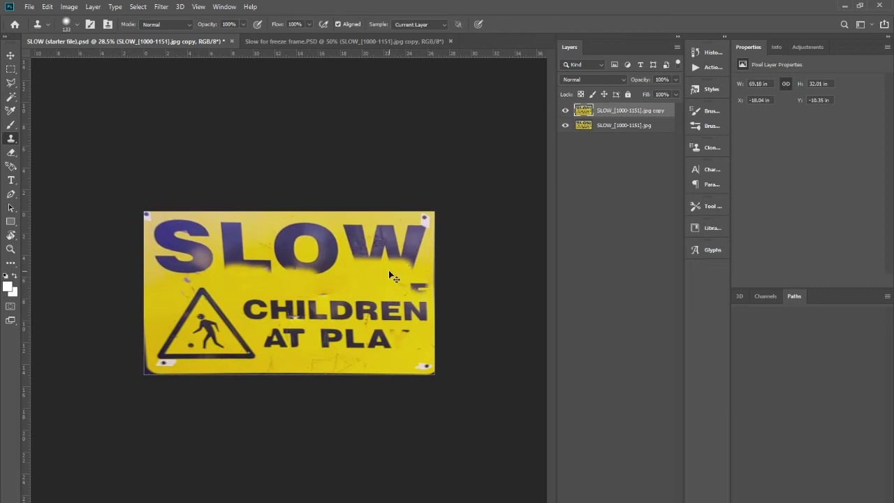
key(ctrl+z)
Clone yellow from the sign's lower edge over the bottom of AT PLAY, and compare the copy with the original layer
mouse_move(271, 355)
mouse_down()
mouse_move(276, 346)
mouse_move(341, 344)
mouse_up()
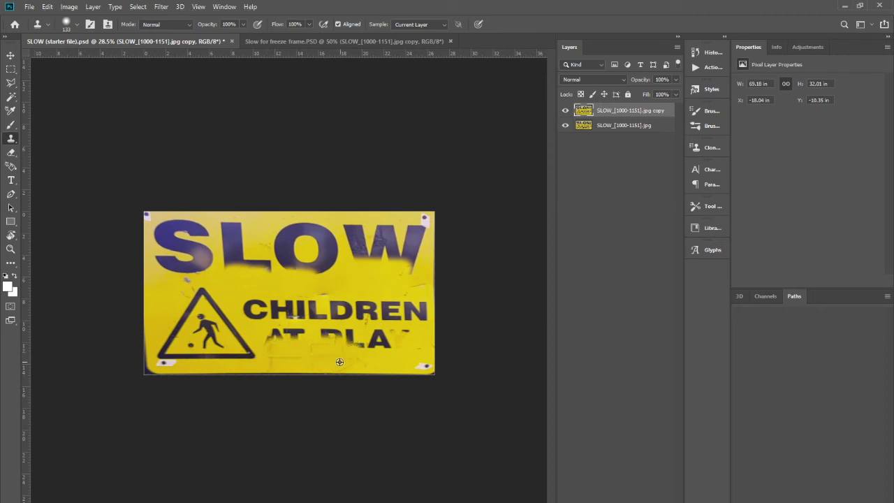
alt+click(336, 367)
mouse_move(349, 358)
mouse_down()
mouse_move(388, 346)
mouse_move(390, 357)
mouse_up()
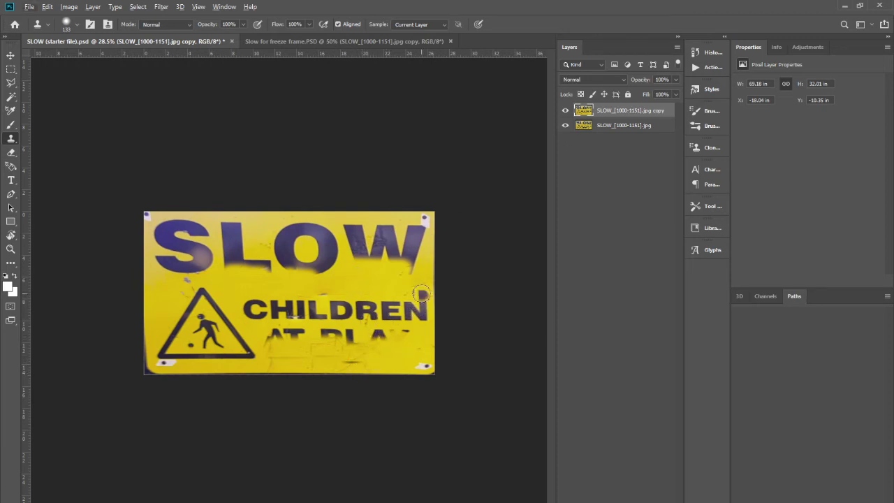
scroll(418, 295, up, 1)
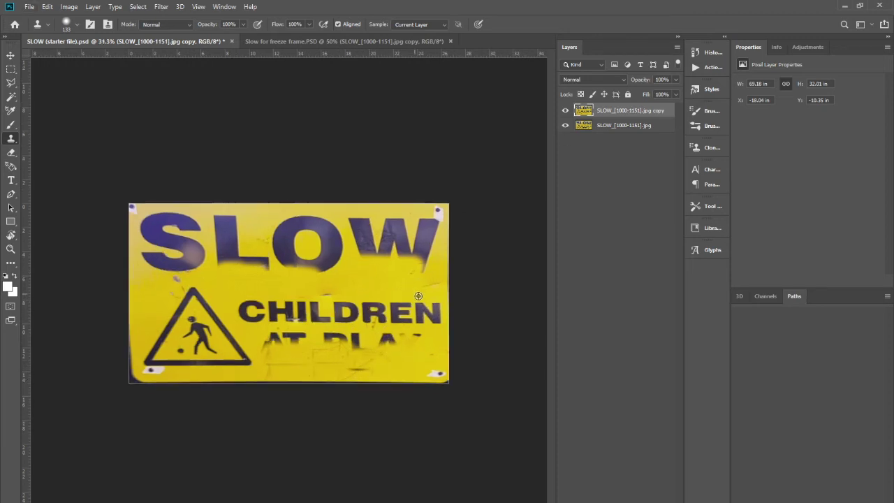
click(564, 110)
click(565, 111)
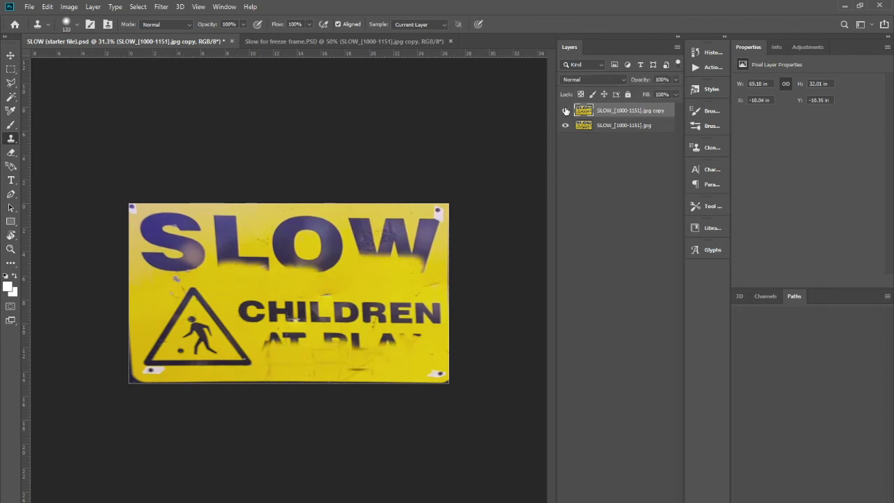
Retouch the area above CHILDREN on the copied layer with the Clone Stamp, and add a layer mask to the copy
alt+click(365, 275)
drag(336, 288, 299, 290)
click(445, 340)
key(ctrl+z)
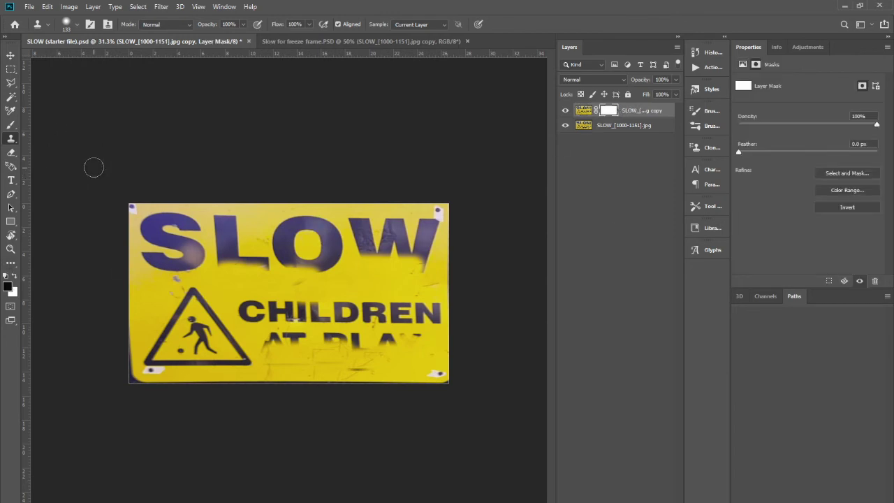
Reduce the Clone Stamp brush size to 97 and work over the marks above CHILDREN, checking the copy against the original
click(262, 266)
click(342, 292)
click(240, 225)
click(76, 24)
drag(100, 60, 91, 60)
click(565, 111)
click(565, 110)
drag(325, 291, 331, 291)
Set the Brush tool's opacity to 55% for mask painting and return to the Clone Stamp tool
click(10, 124)
key(5)
key(5)
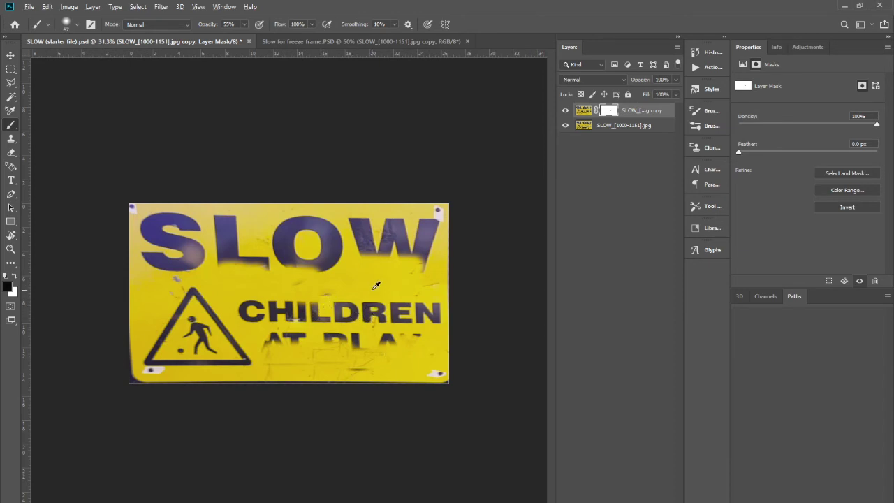
click(11, 138)
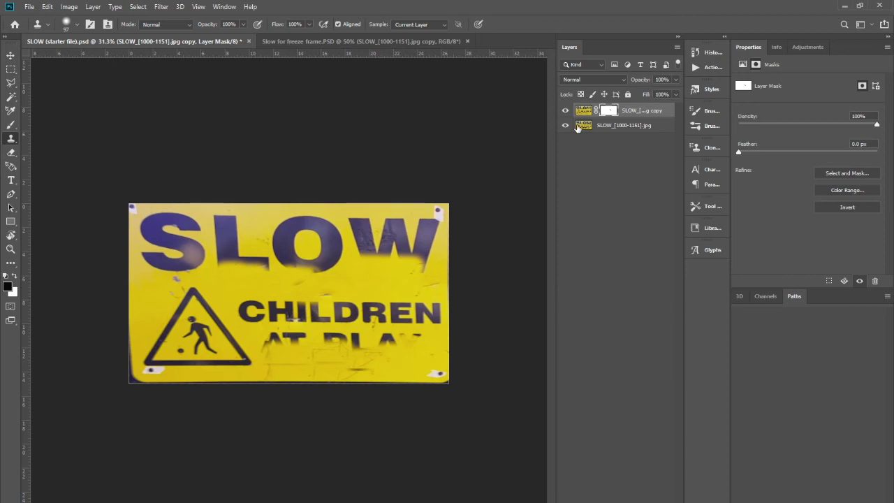
Retouch the area below the O of SLOW on the copied layer's pixels, and view the finished Slow for freeze frame.PSD for comparison
click(579, 127)
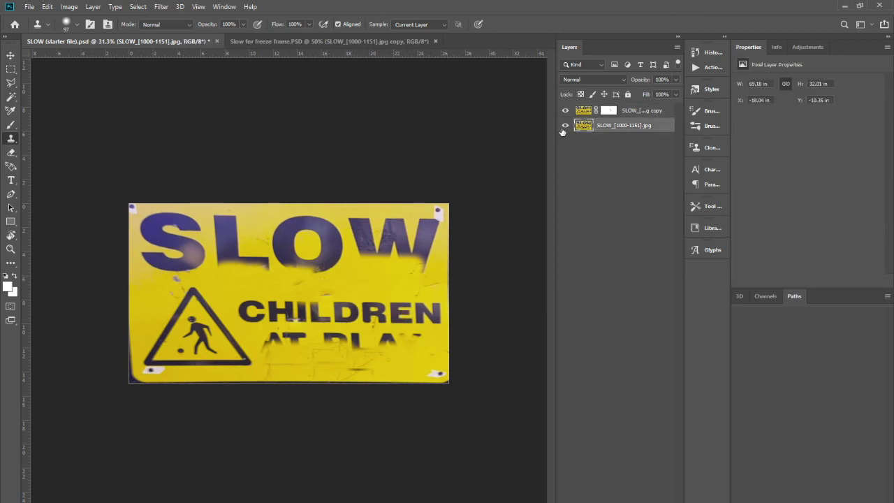
click(586, 111)
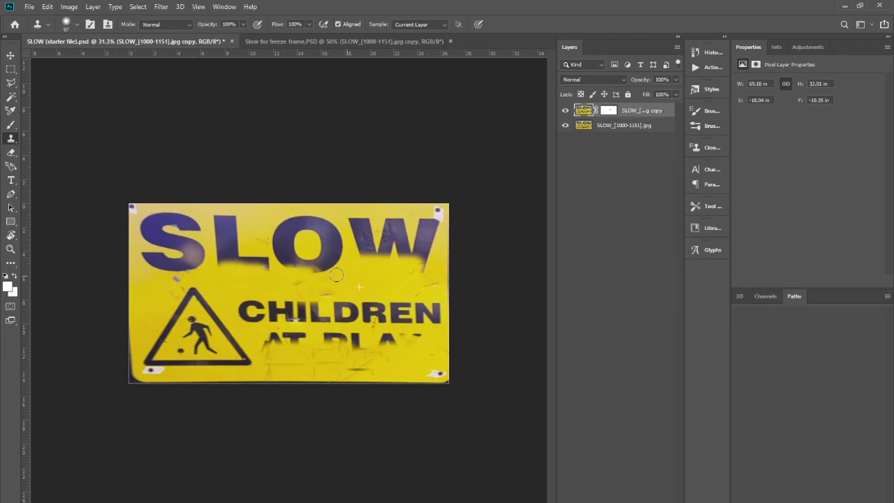
mouse_move(341, 278)
mouse_down()
mouse_move(317, 269)
mouse_move(343, 269)
mouse_move(372, 294)
mouse_move(352, 293)
mouse_move(365, 312)
mouse_move(345, 296)
mouse_up()
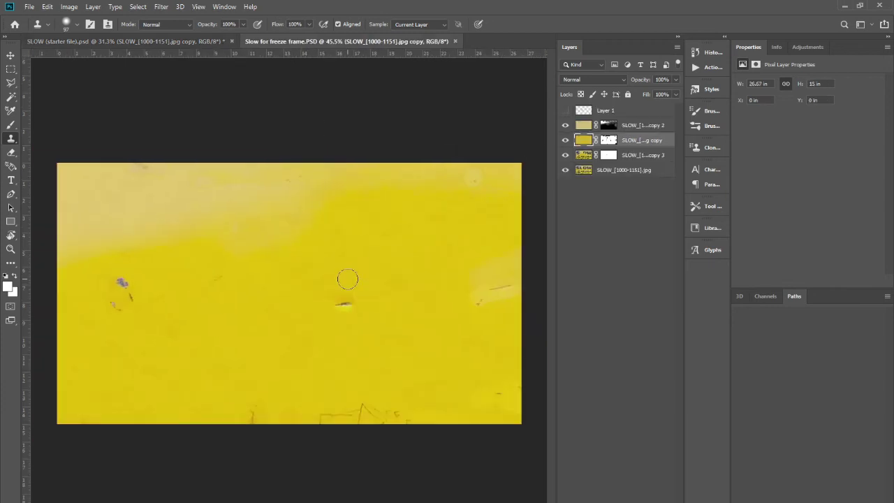
scroll(348, 279, down, 1)
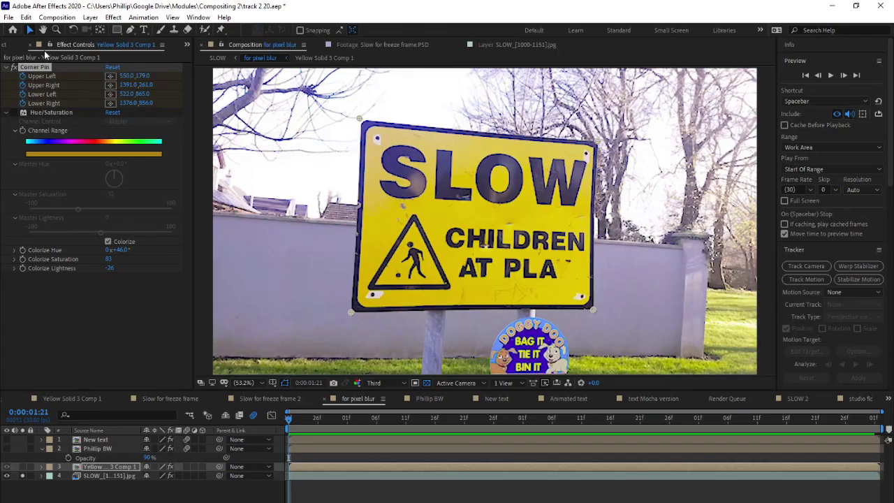
Switch to After Effects and view the Slow for freeze frame.PSD footage from the project
click(186, 45)
click(194, 61)
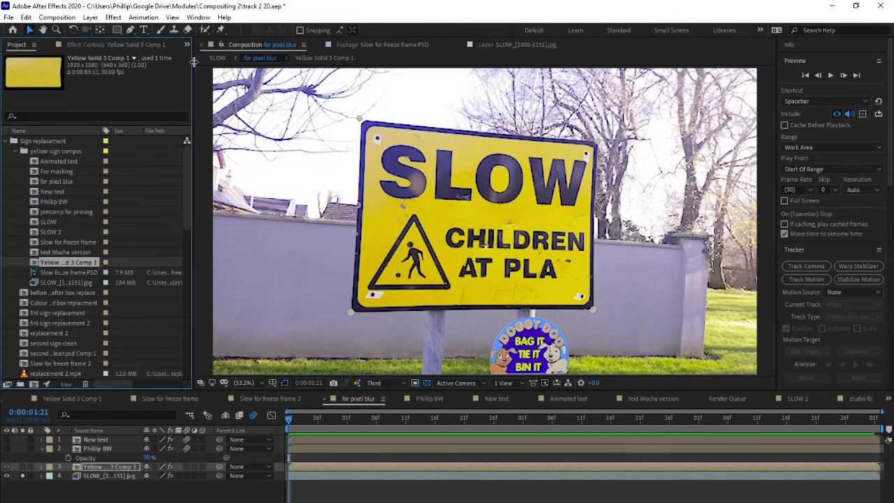
double_click(35, 273)
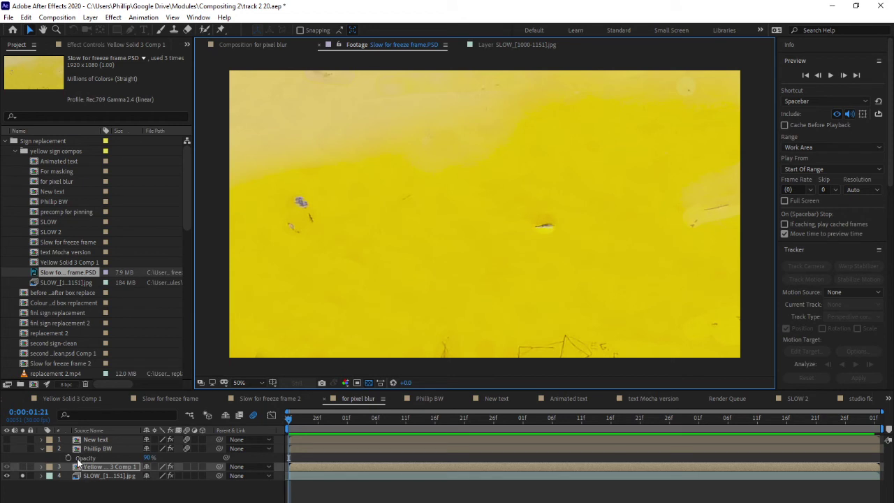
Unsolo the SLOW footage layer in the for pixel blur composition, and briefly show the New text layer over the clean yellow patch
double_click(25, 478)
click(255, 46)
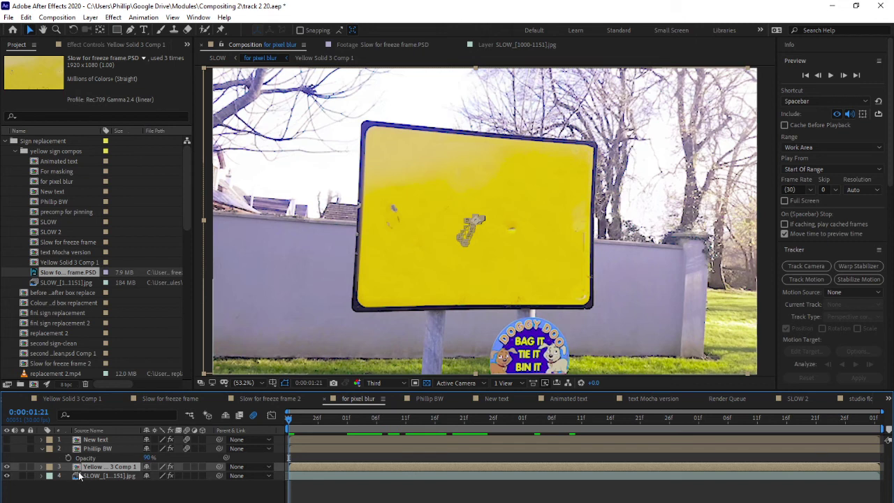
click(76, 476)
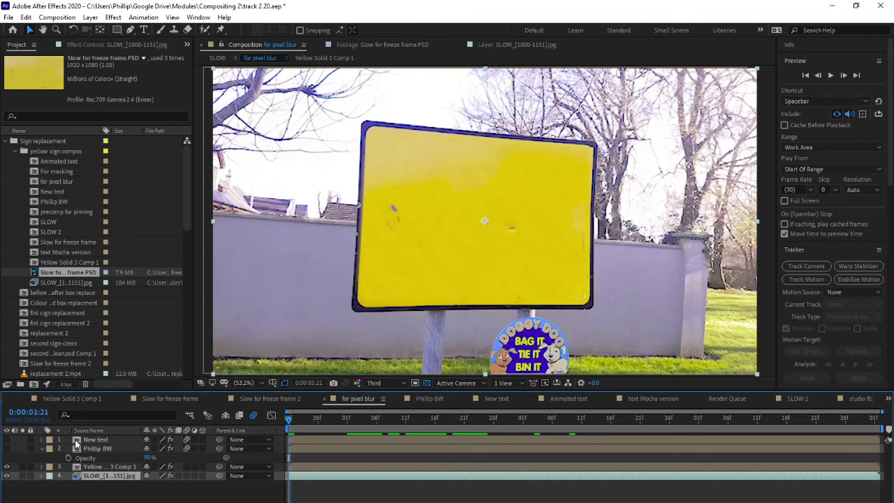
click(7, 439)
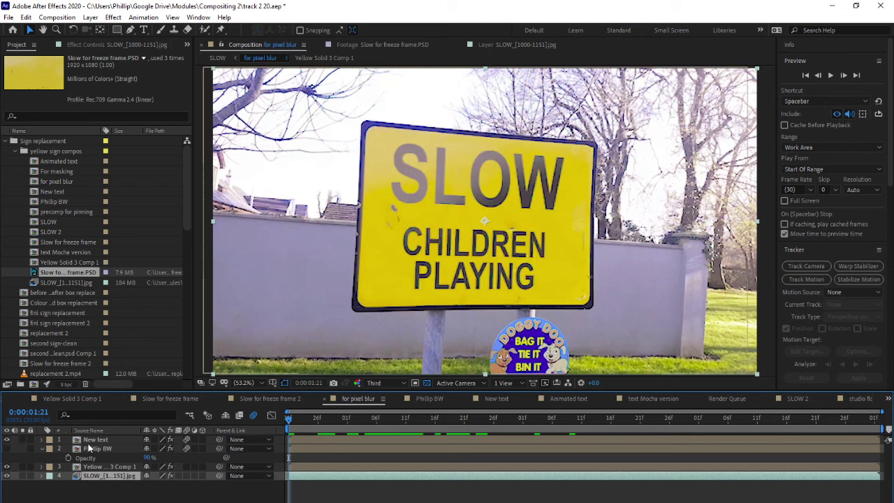
click(7, 439)
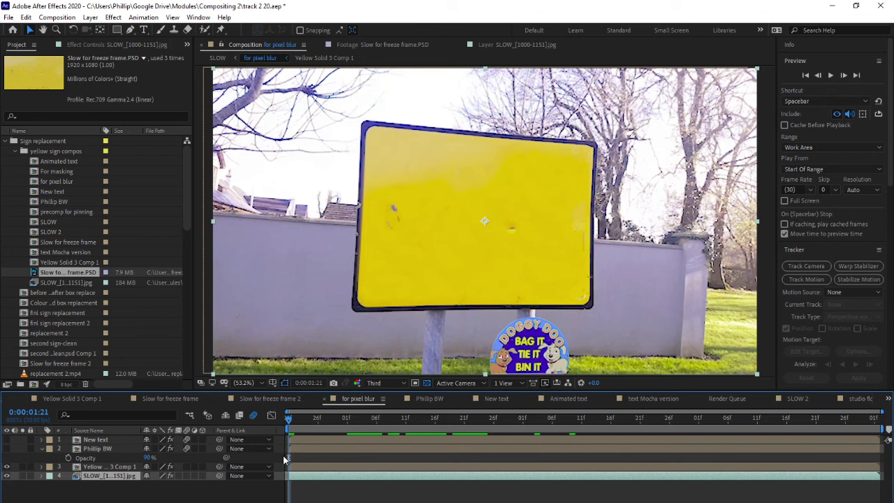
Create a 1920 by 1080 solid named new text 2 in the for pixel blur composition
right_click(105, 500)
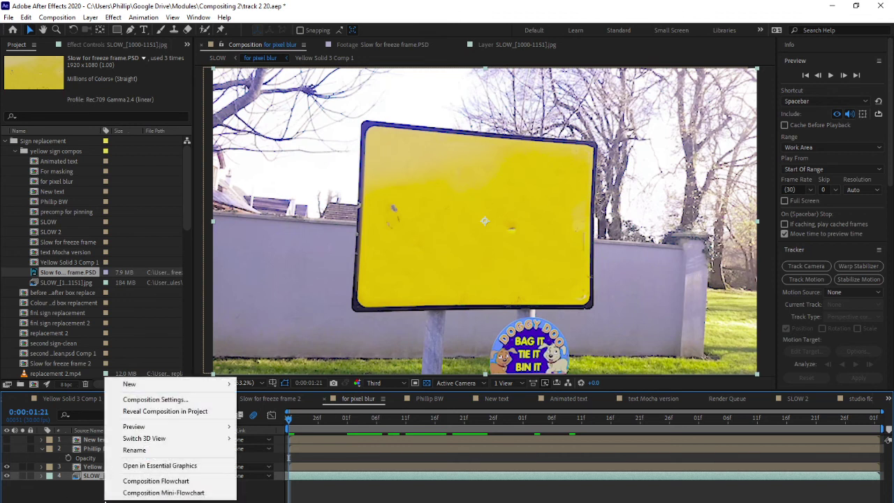
click(105, 499)
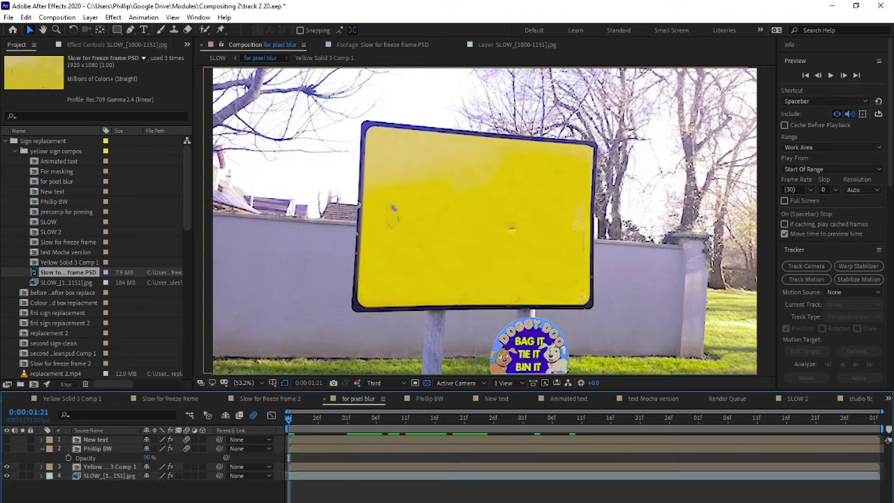
right_click(82, 499)
mouse_move(148, 381)
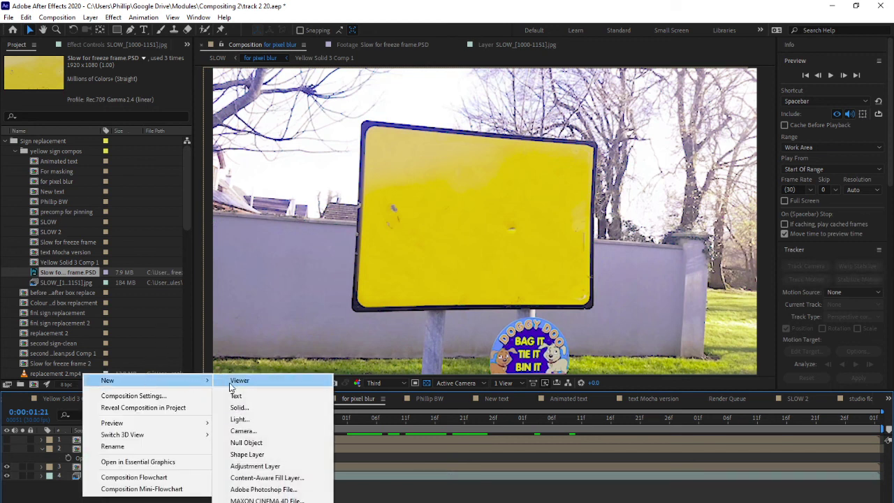
click(239, 407)
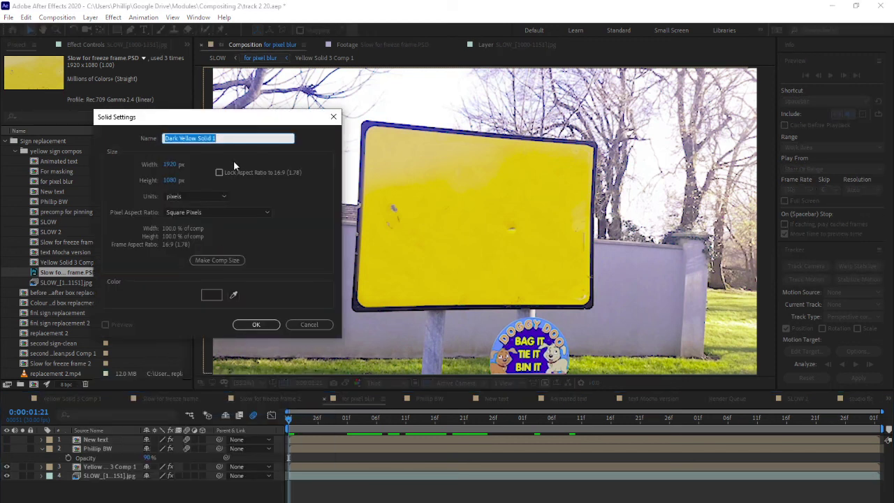
text(new text 2)
click(259, 324)
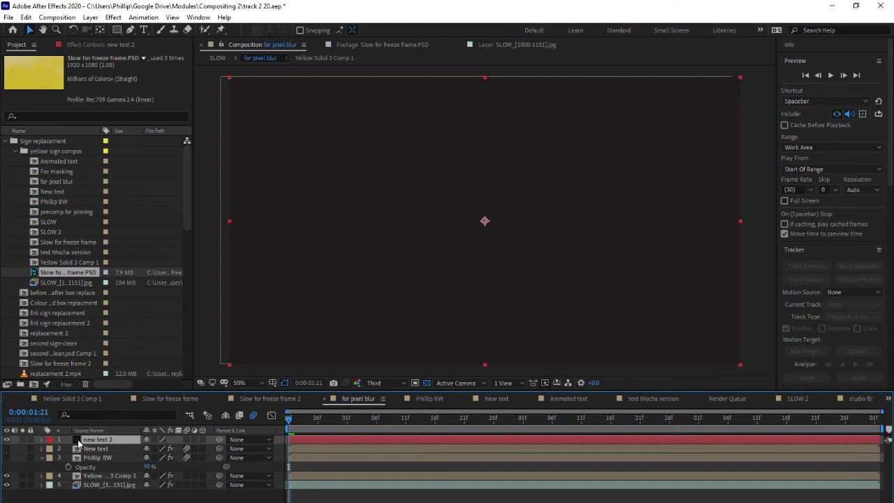
Pre-compose the new text 2 solid as solid to text layer for pin, leaving all attributes in for pixel blur
key(ctrl+shift+c)
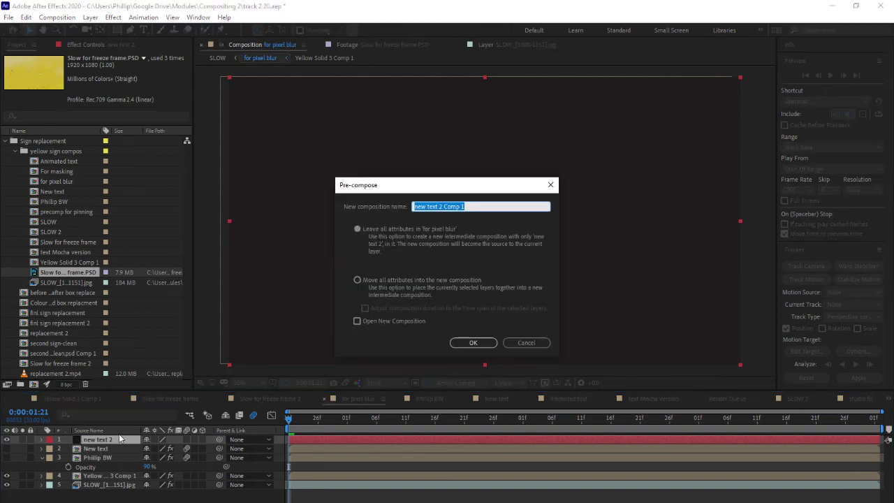
text(solid to)
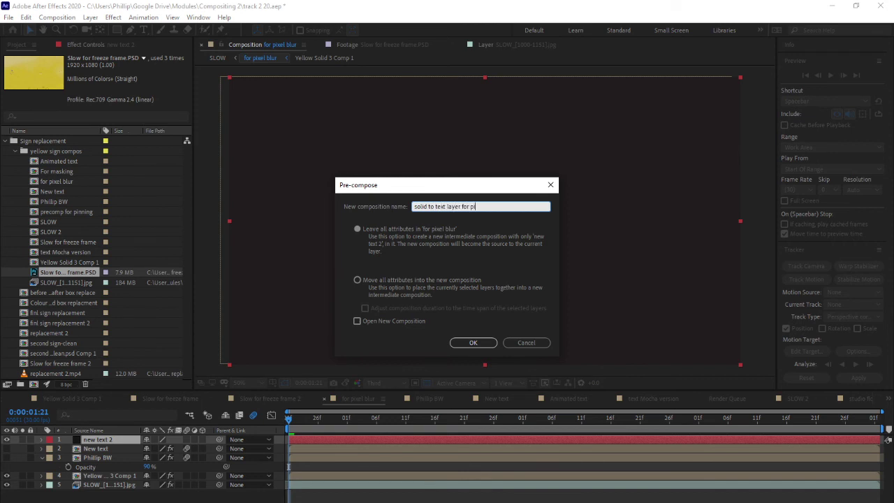
click(473, 342)
Open the solid to text layer for pin composition and delete its new text 2 solid
double_click(78, 445)
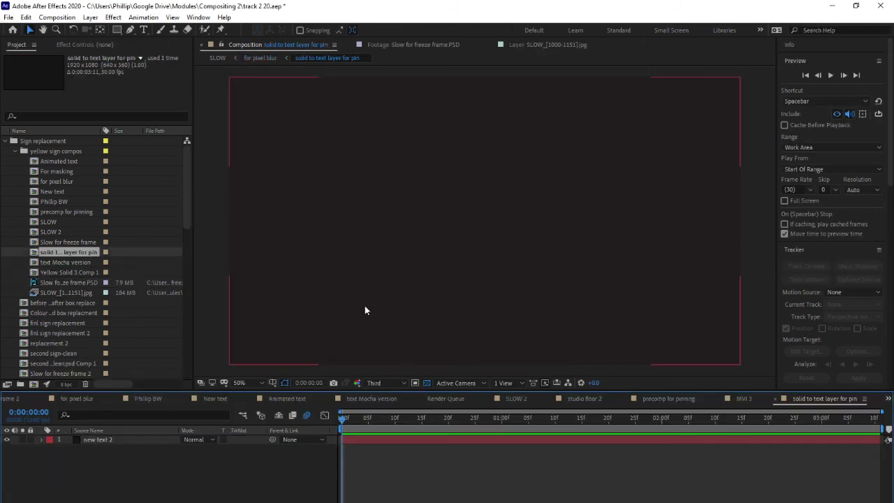
click(94, 440)
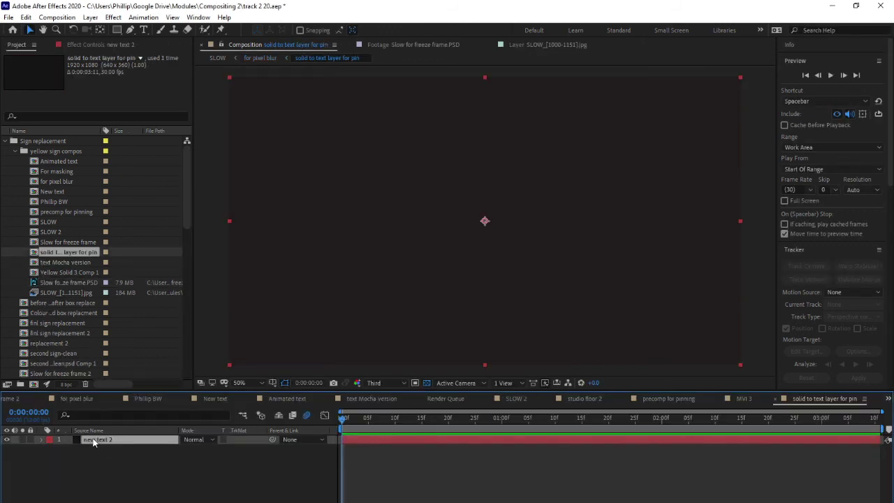
key(Delete)
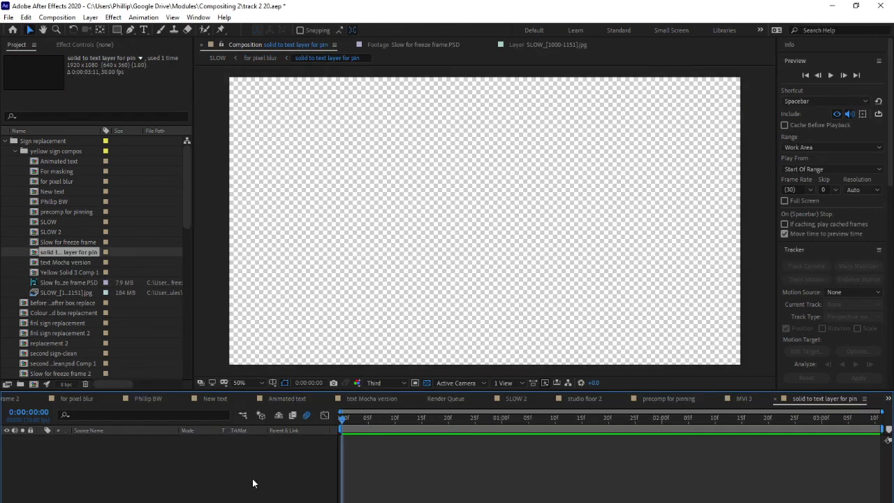
Add a text layer reading TEXT in the emptied composition and move it to about the middle of the frame
click(143, 30)
click(380, 209)
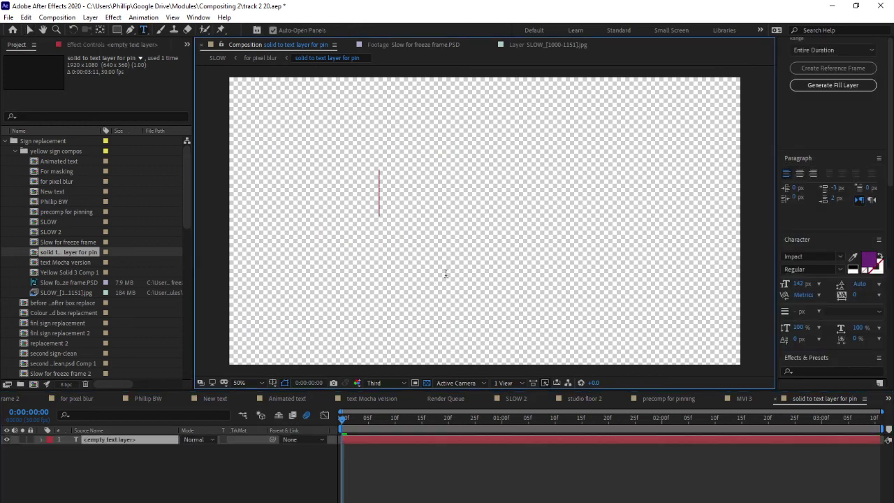
text(TEXT)
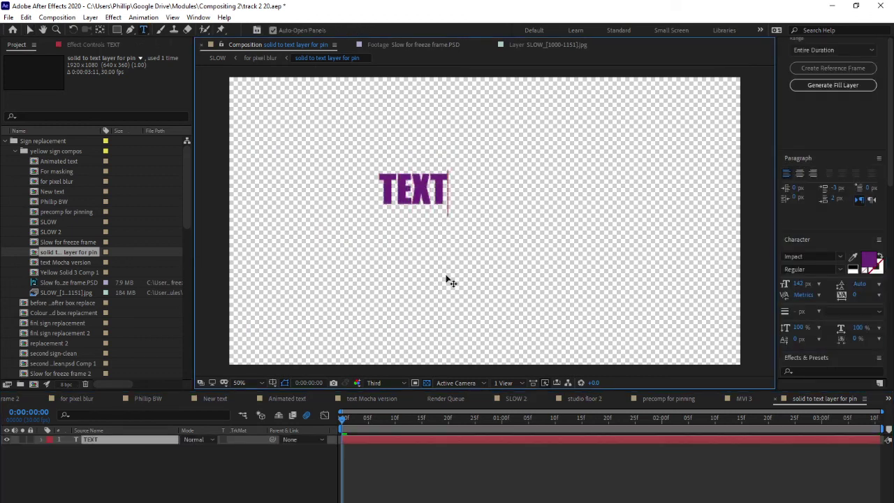
click(29, 30)
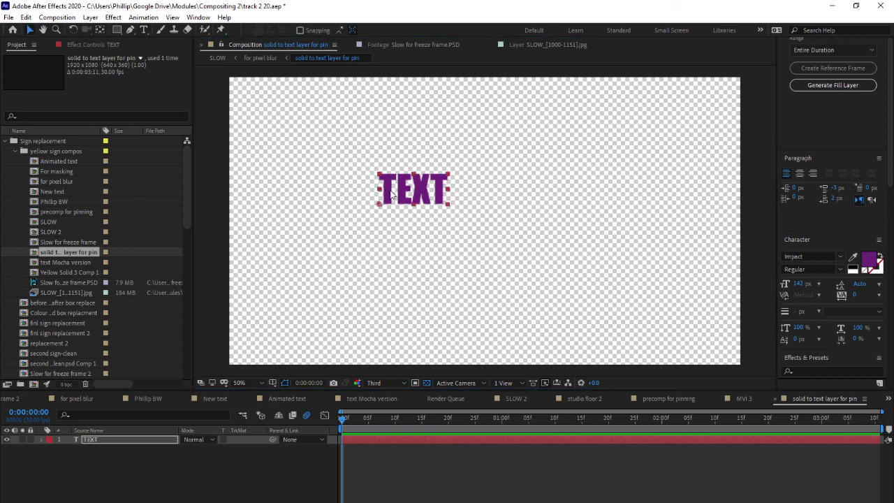
drag(383, 176, 448, 204)
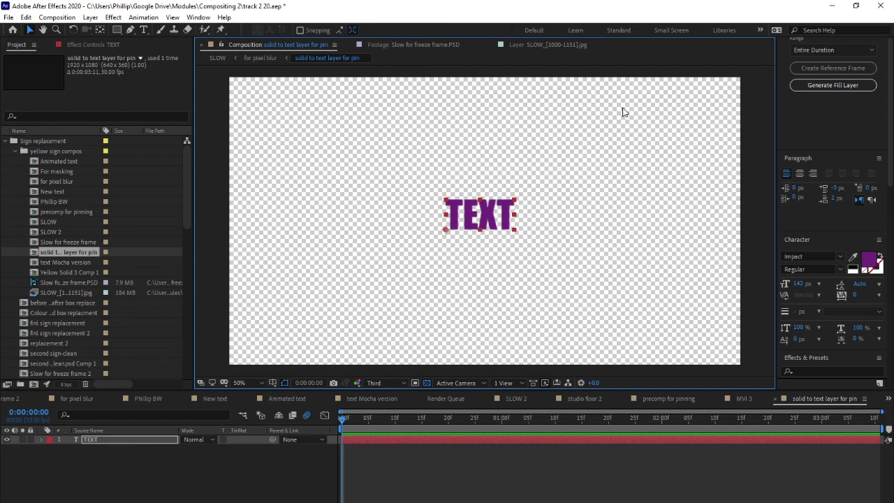
Return to the for pixel blur composition and set the tracker's motion source to the SLOW_[1000-1151].jpg layer
click(76, 398)
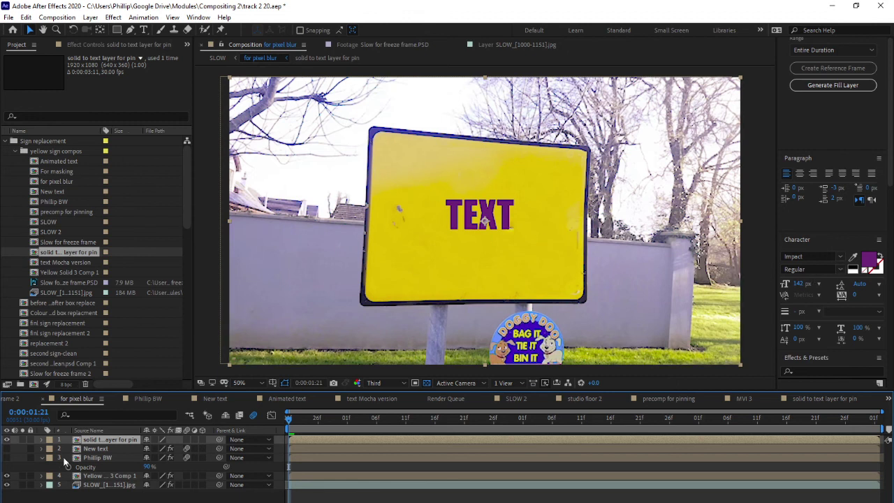
click(89, 483)
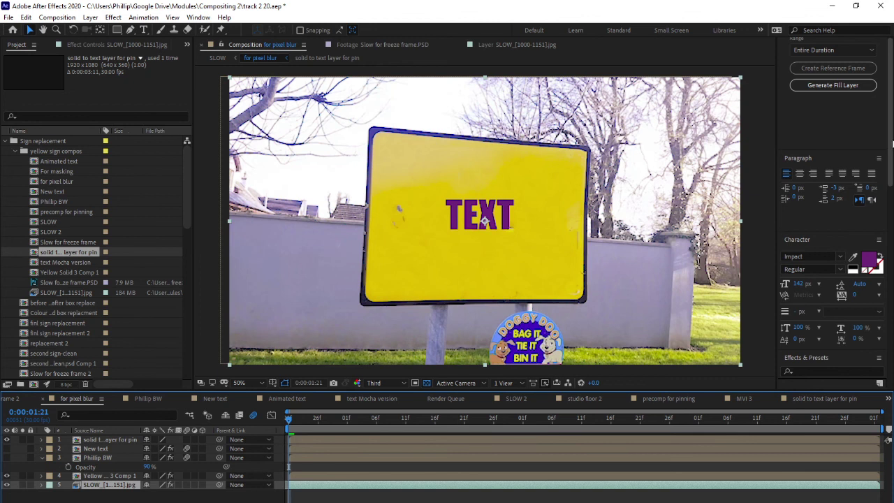
scroll(892, 143, up, 5)
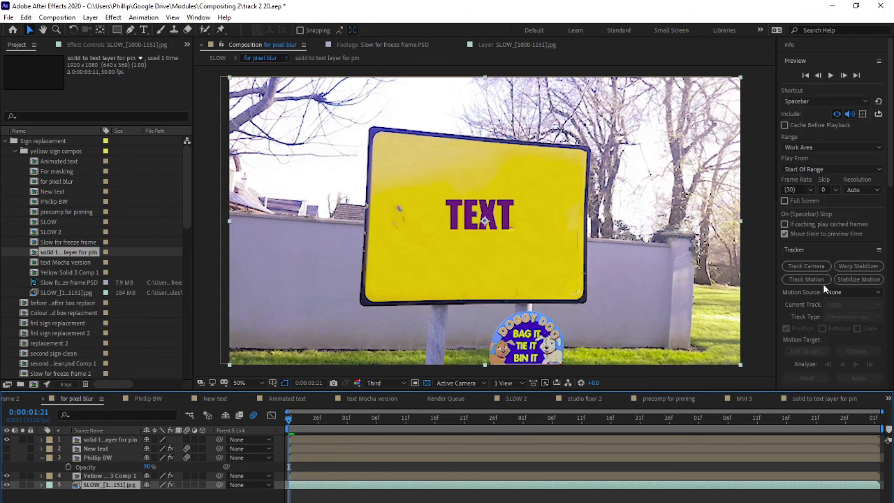
click(857, 292)
click(851, 365)
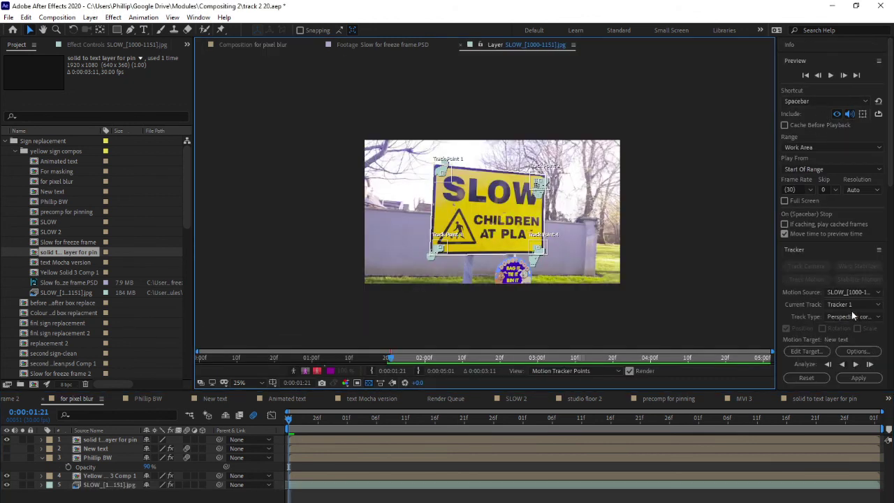
Set the tracker's motion target to the solid to text layer for pin layer and apply the perspective corner pin track
click(806, 351)
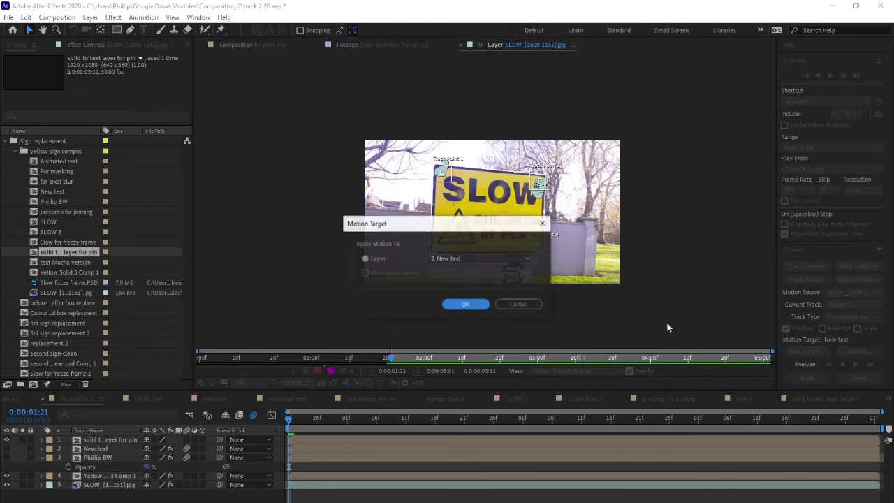
click(478, 257)
click(480, 266)
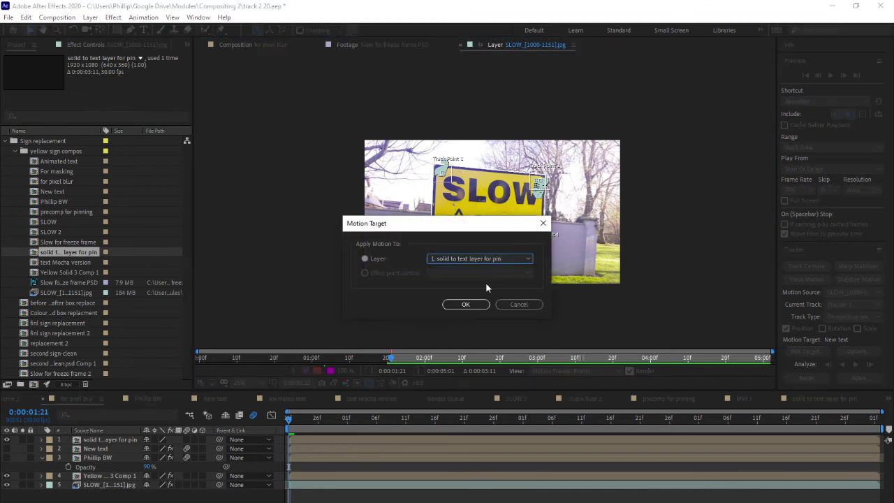
click(466, 304)
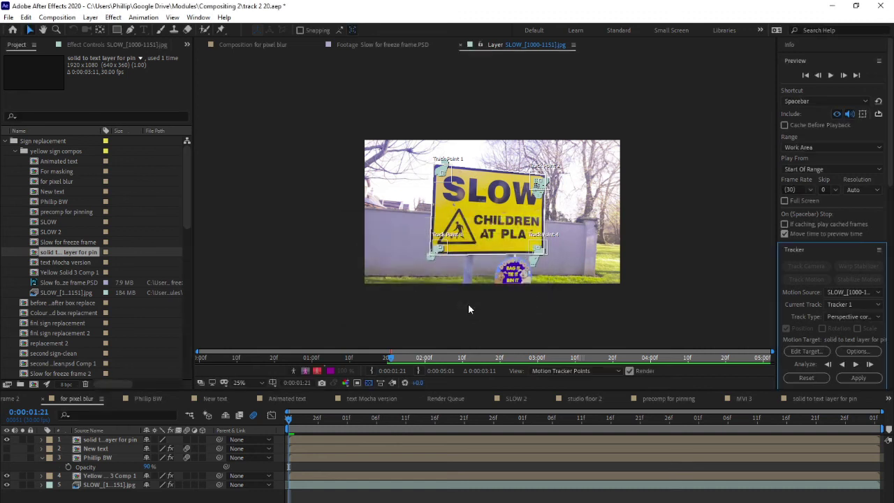
click(855, 377)
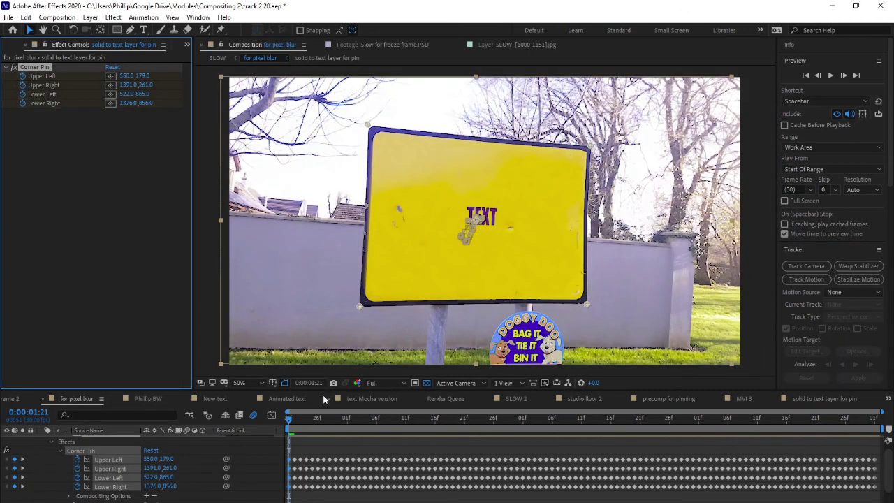
Scrub and play the composition to check the pinned text against the sign, and collapse the text precomp's properties
drag(303, 416, 704, 416)
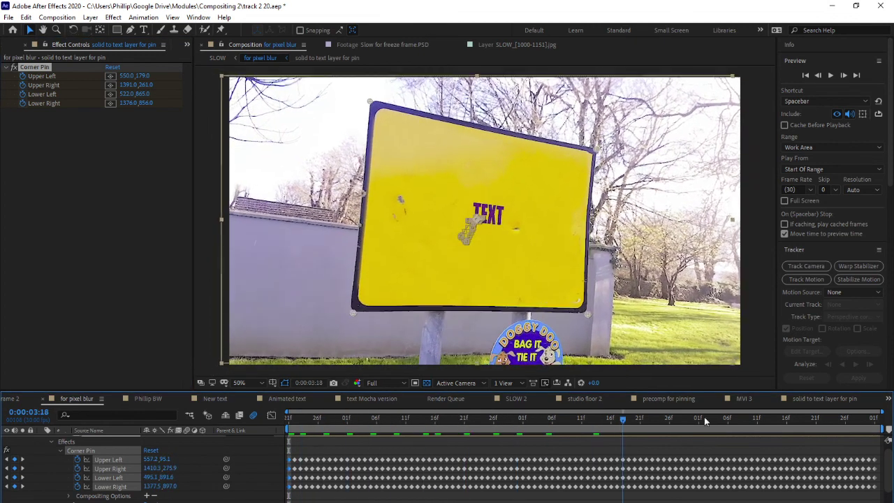
key(space)
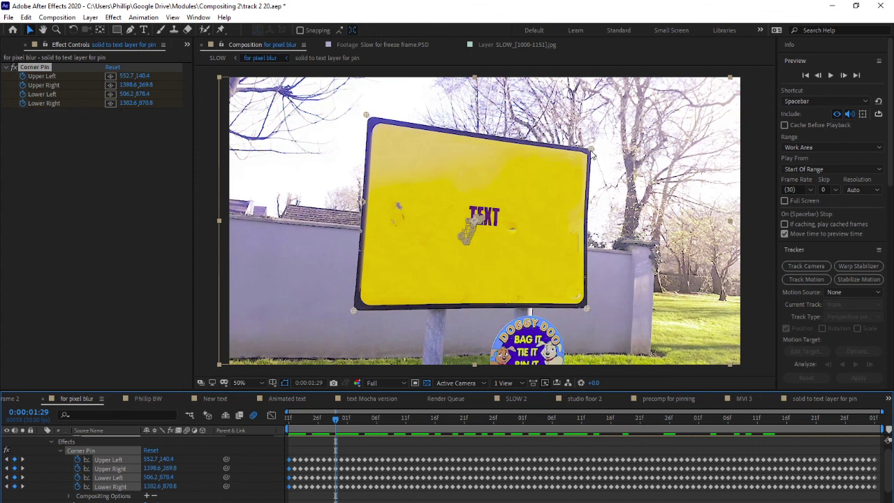
scroll(119, 479, up, 1)
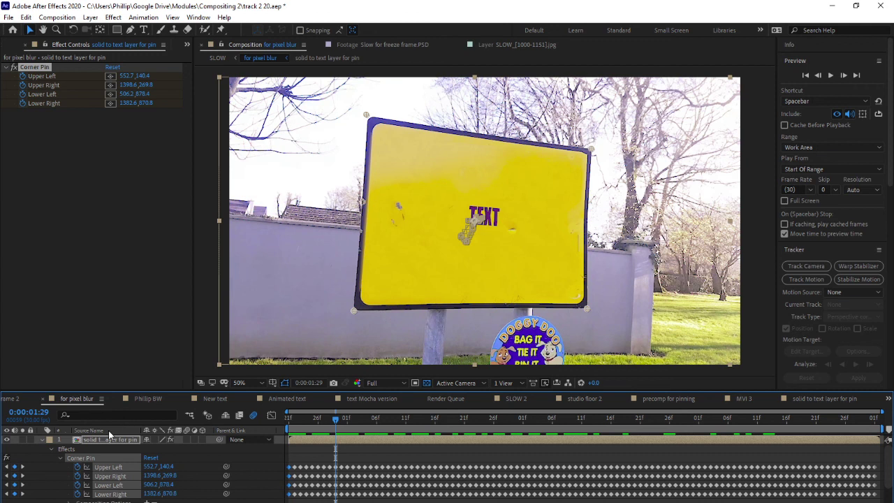
click(42, 440)
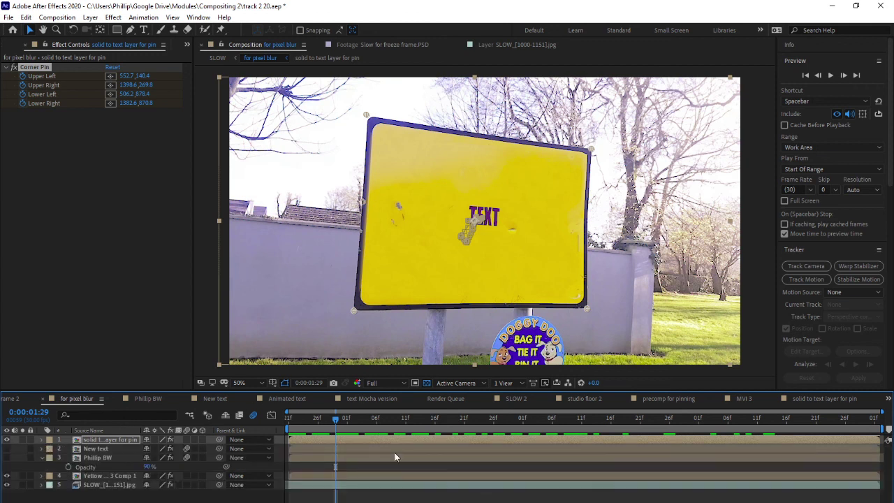